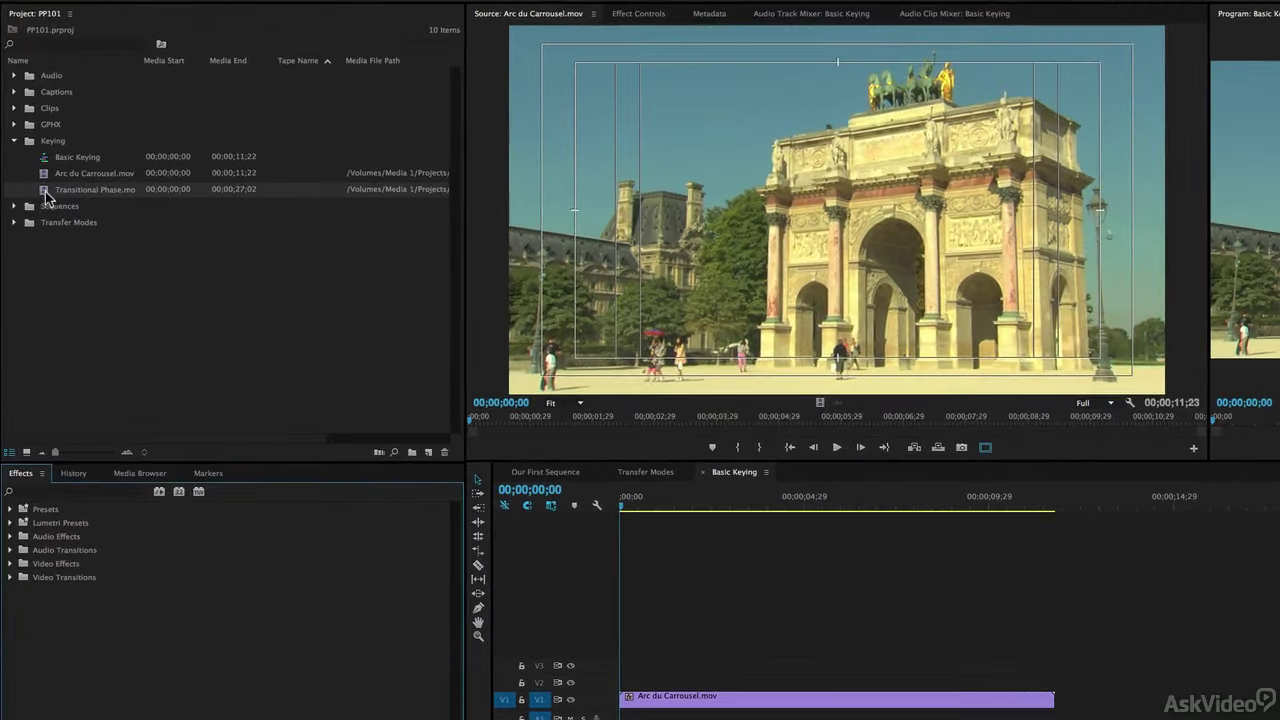
Load Transitional Phase.mov in the Source monitor and scrub both the mime footage and the Arc du Carrousel sequence.
double_click(31, 171)
left_click_drag(676, 426, 803, 420)
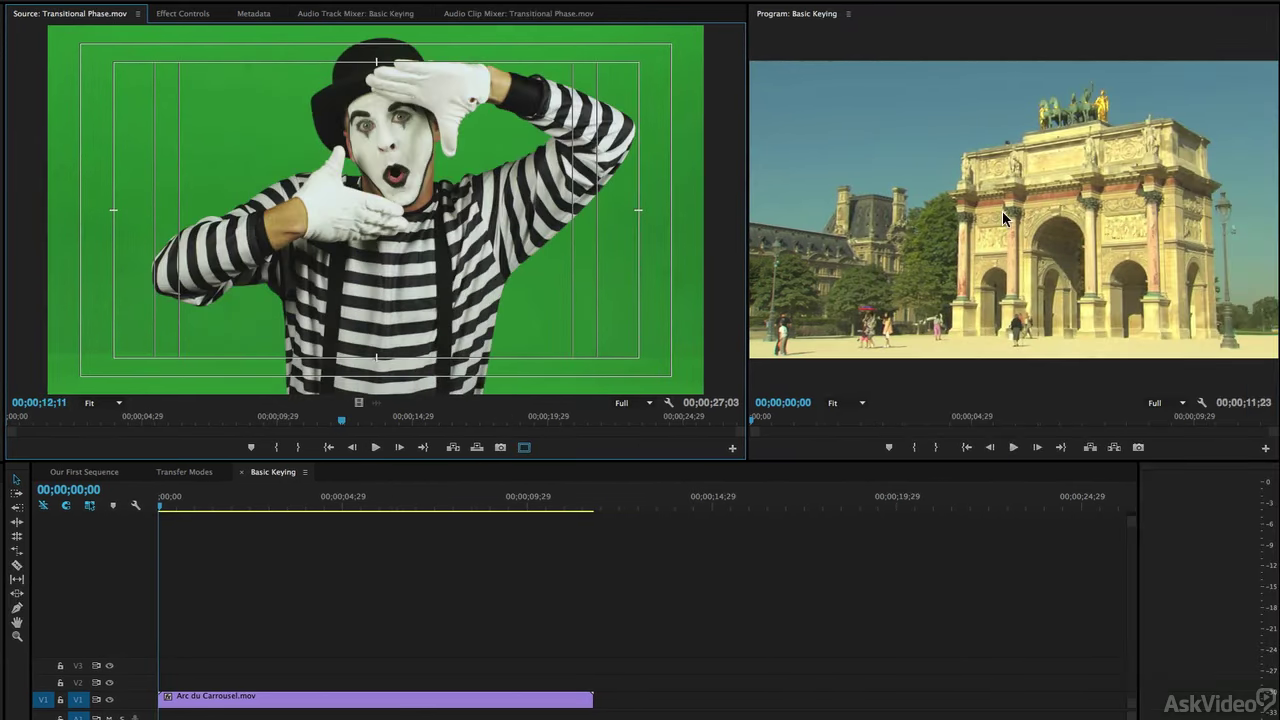
left_click_drag(377, 503, 159, 505)
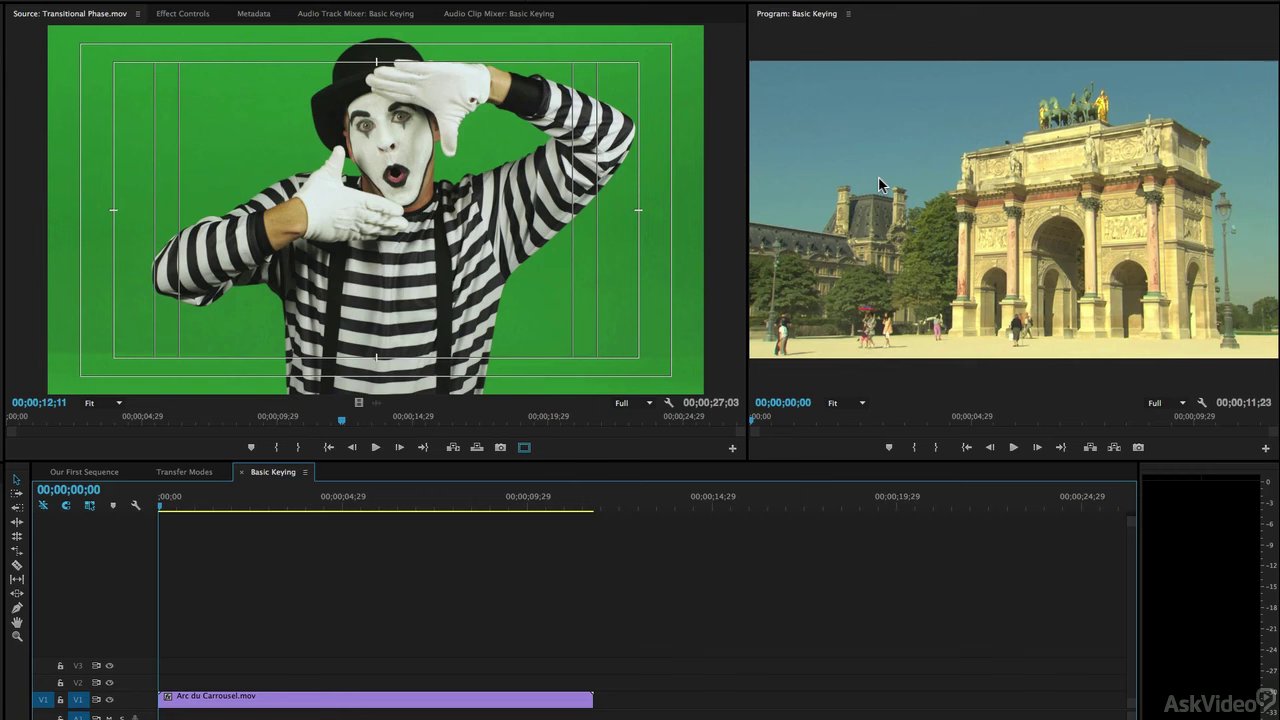
Mark In and Out points from about four seconds into Transitional Phase.mov.
left_click_drag(181, 421, 364, 421)
key("i")
key("o")
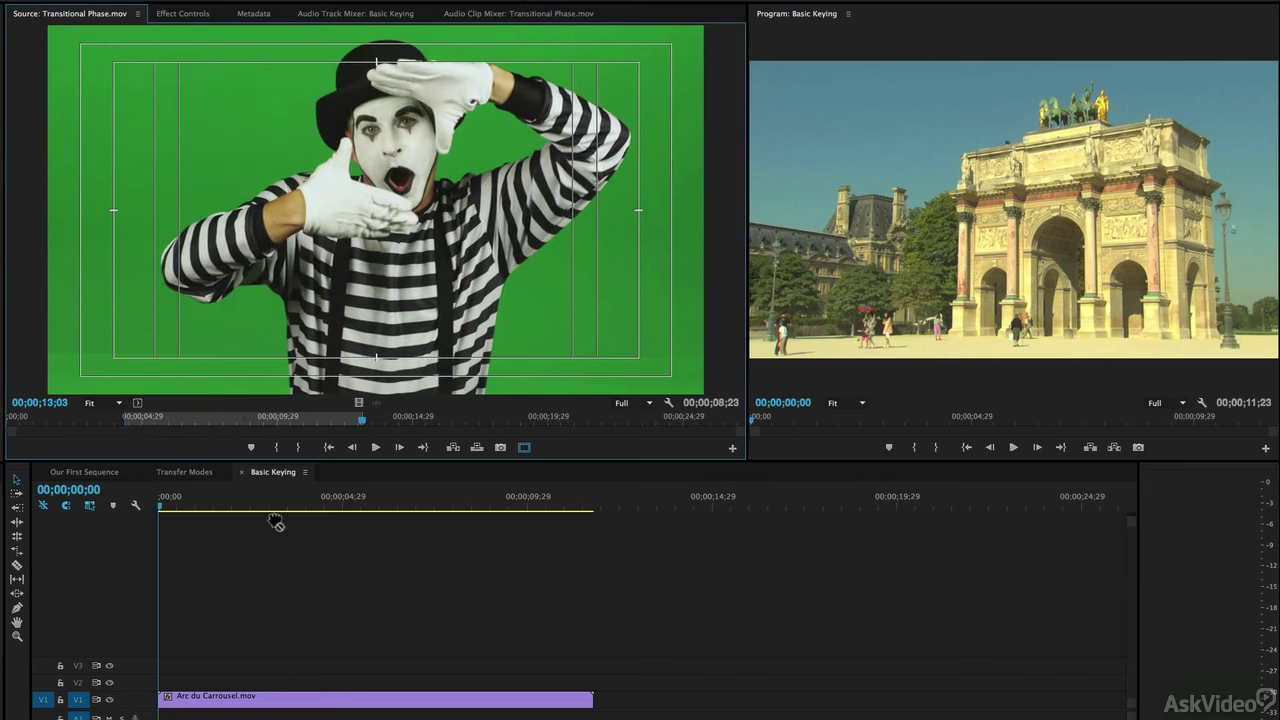
Drop the marked mime section on V2 and extend its end to match Arc du Carrousel on V1.
left_click_drag(276, 522, 277, 660)
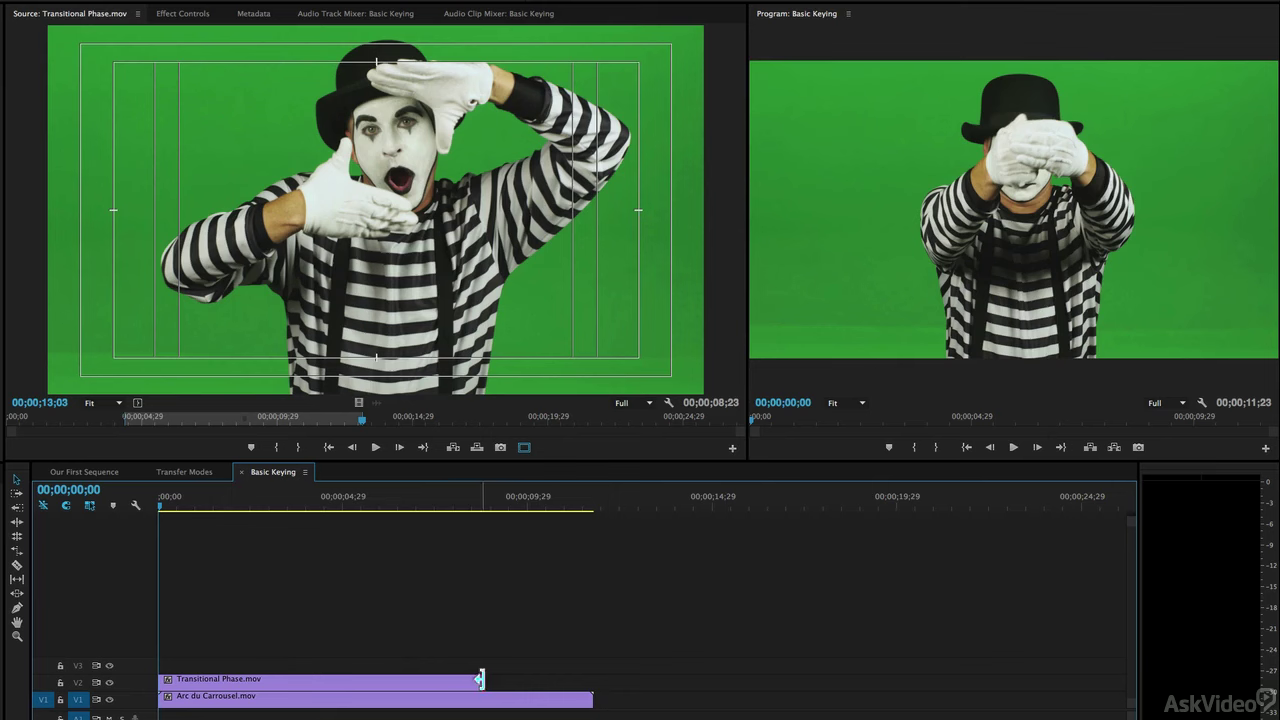
left_click_drag(479, 679, 593, 679)
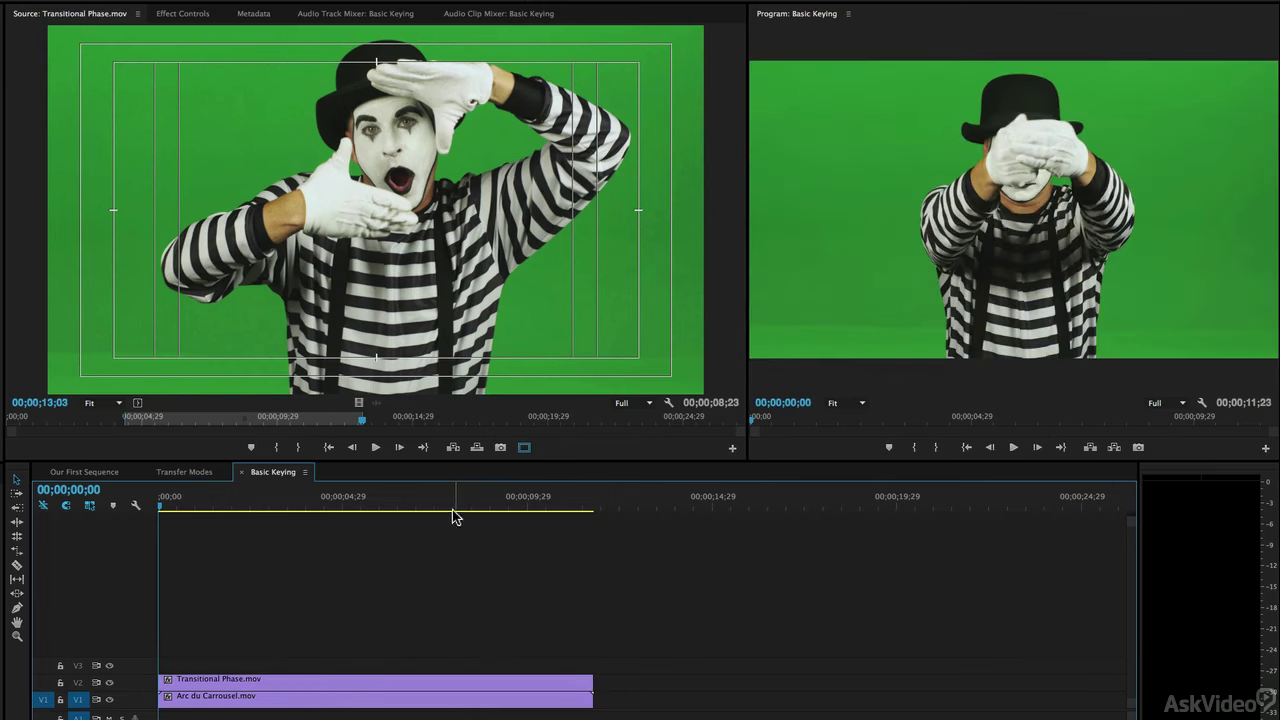
left_click_drag(452, 512, 359, 515)
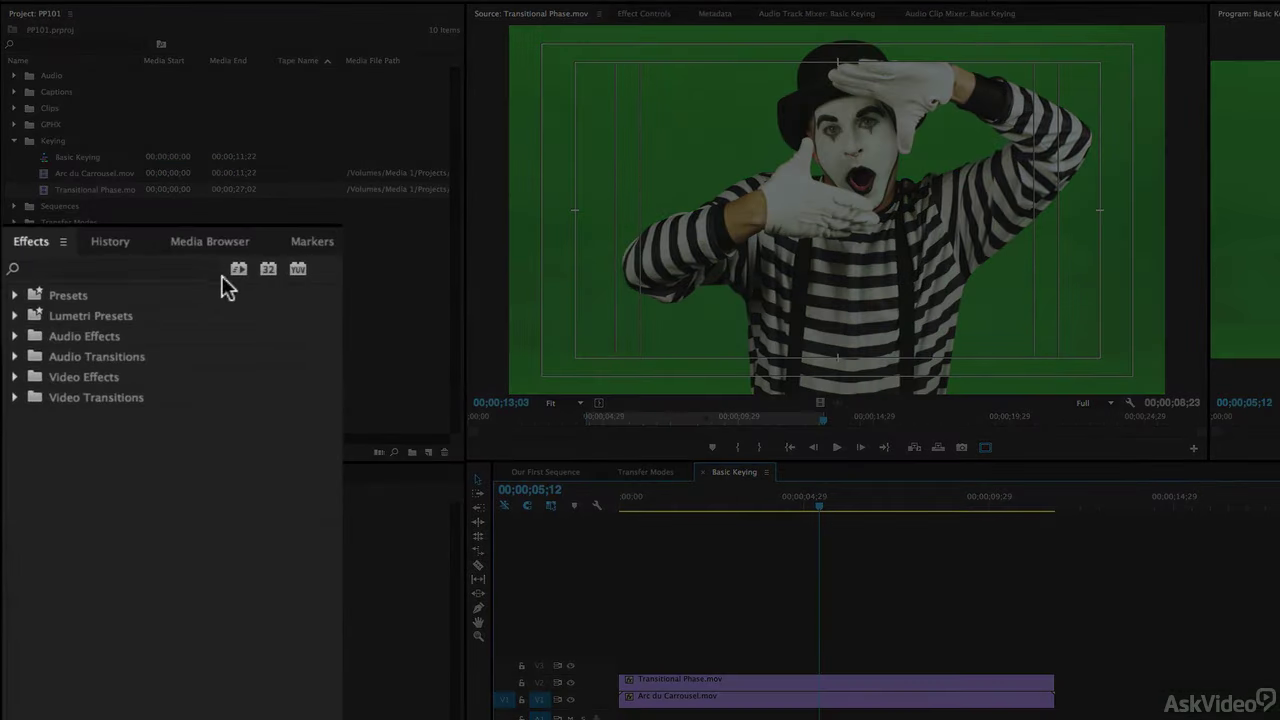
Search the Effects panel for 'ultra key', drop Ultra Key onto the V2 mime clip, and select the clip.
left_click(143, 418)
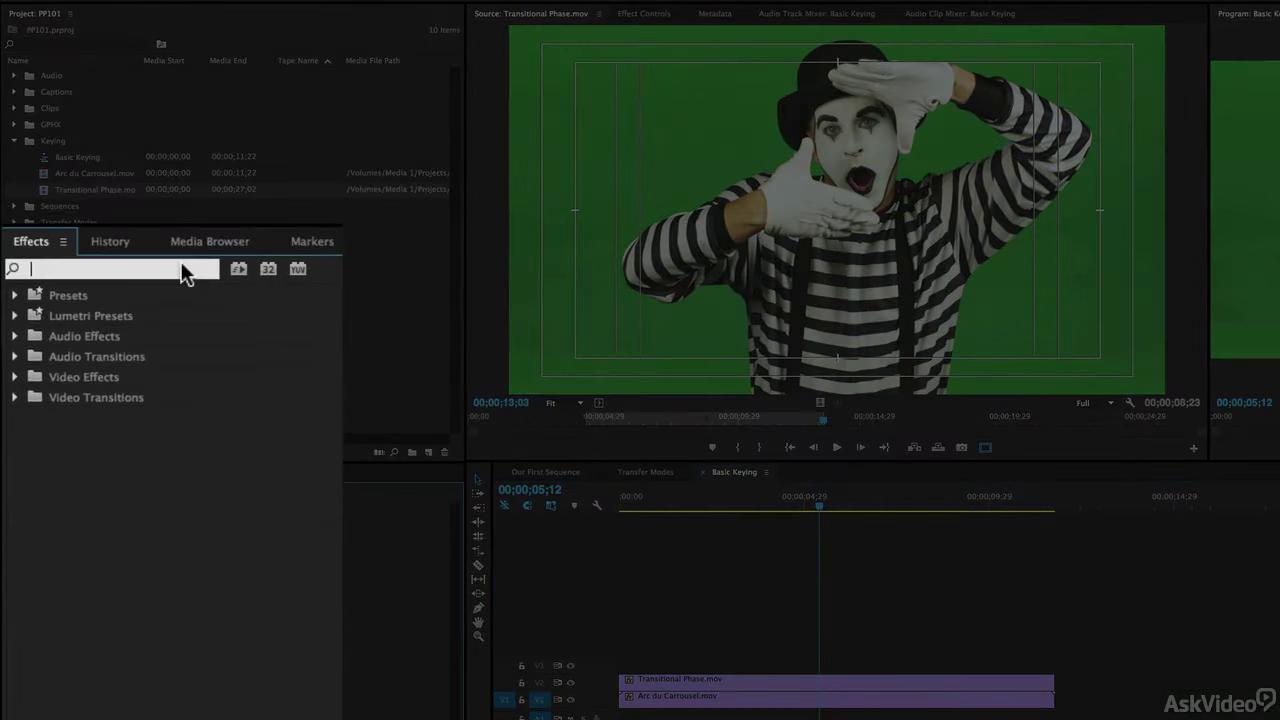
type("ul")
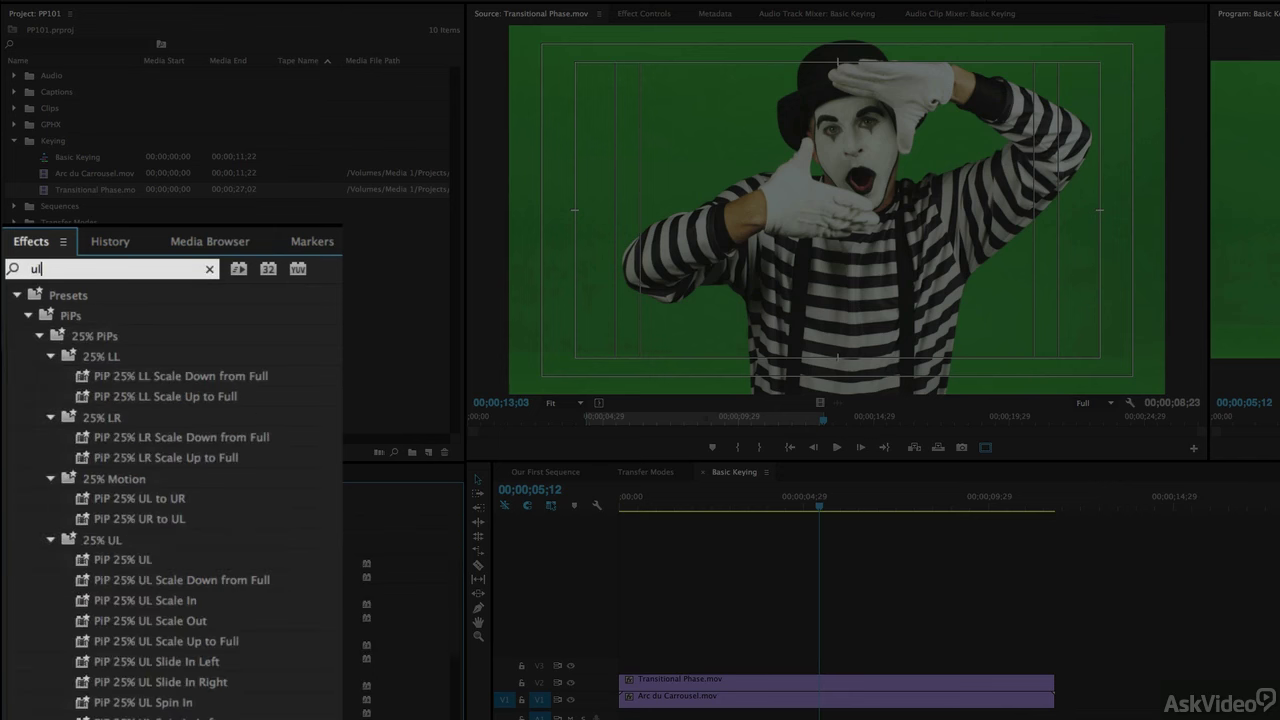
type("tra key")
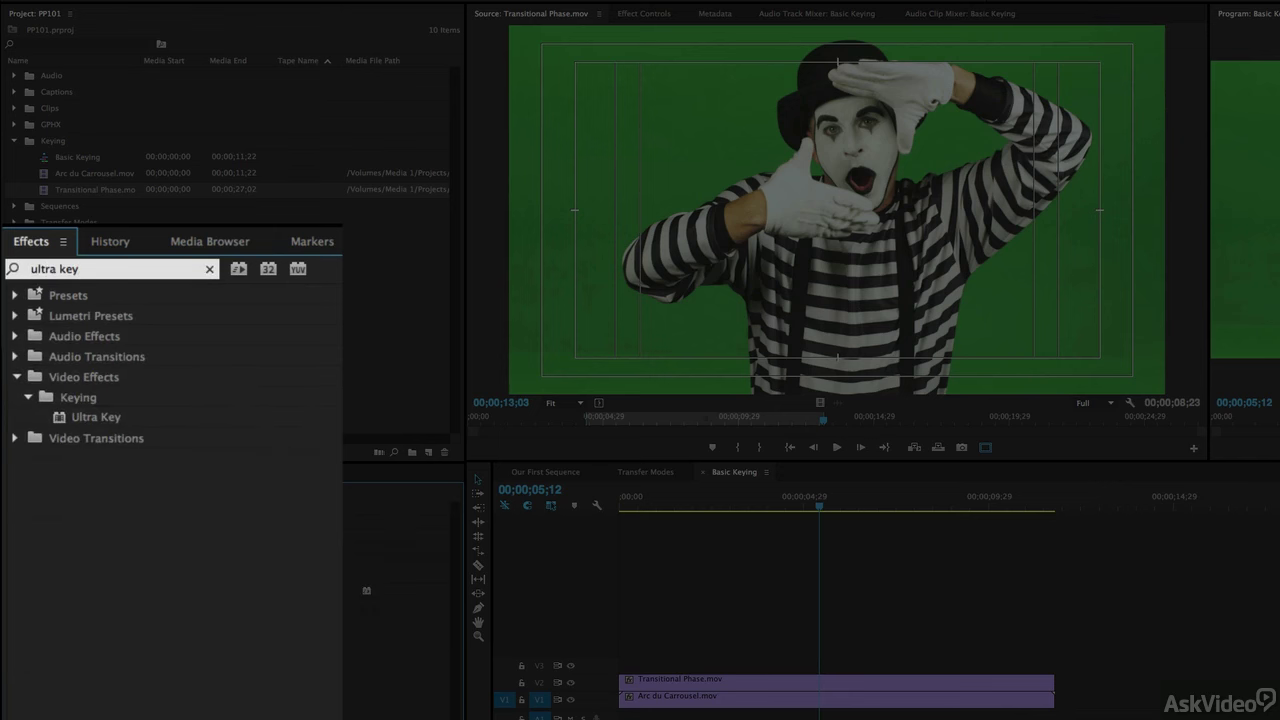
left_click_drag(40, 589, 824, 684)
left_click(824, 683)
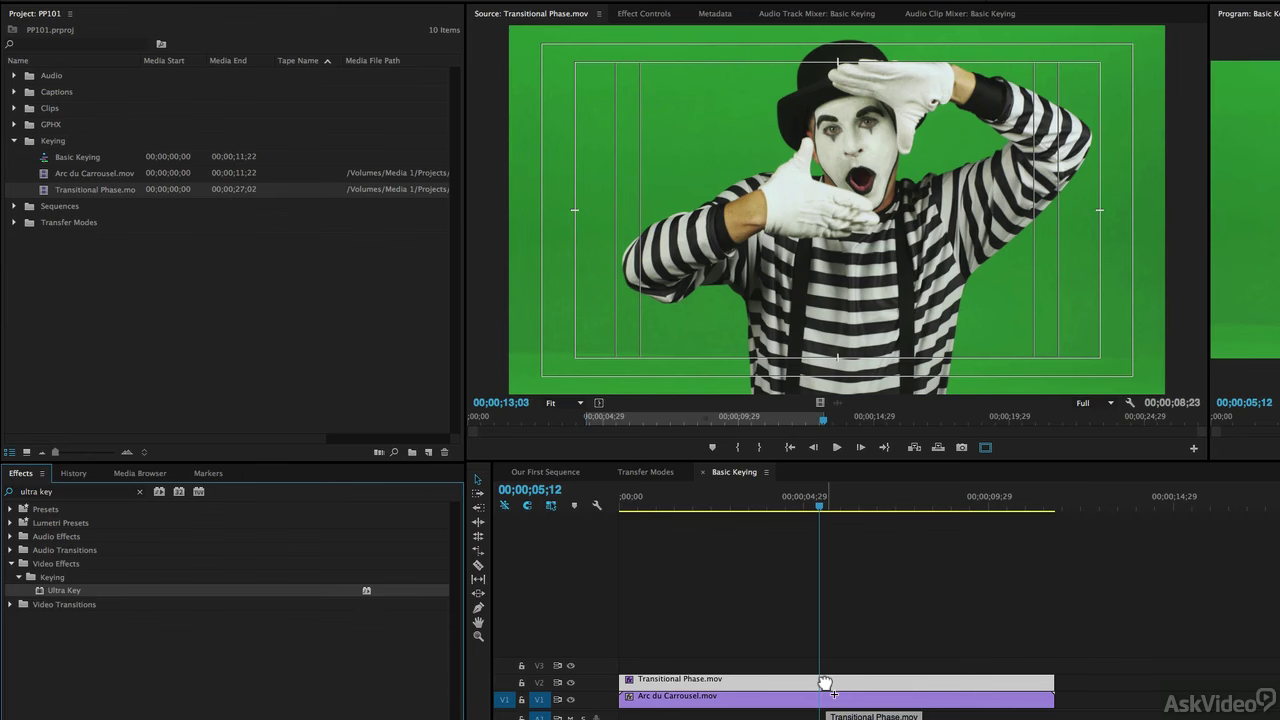
double_click(824, 683)
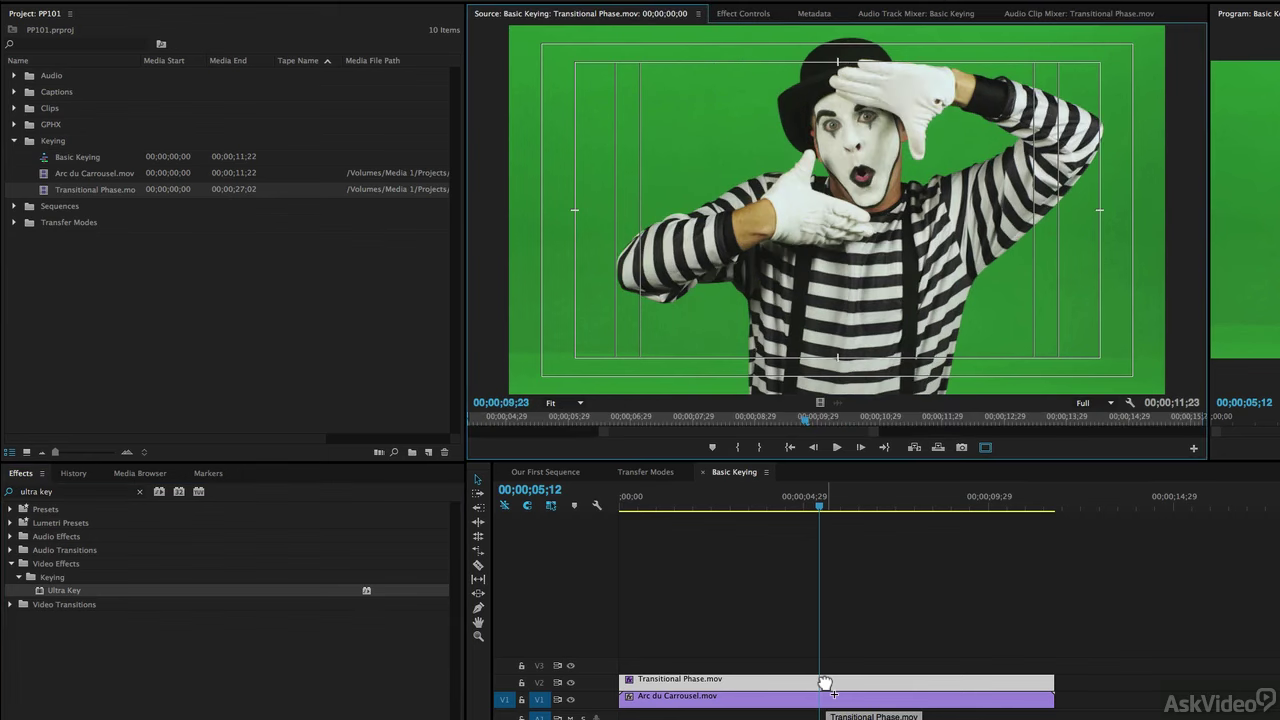
In Effect Controls, set Ultra Key's Key Color by sampling the green screen with the eyedropper.
left_click(740, 14)
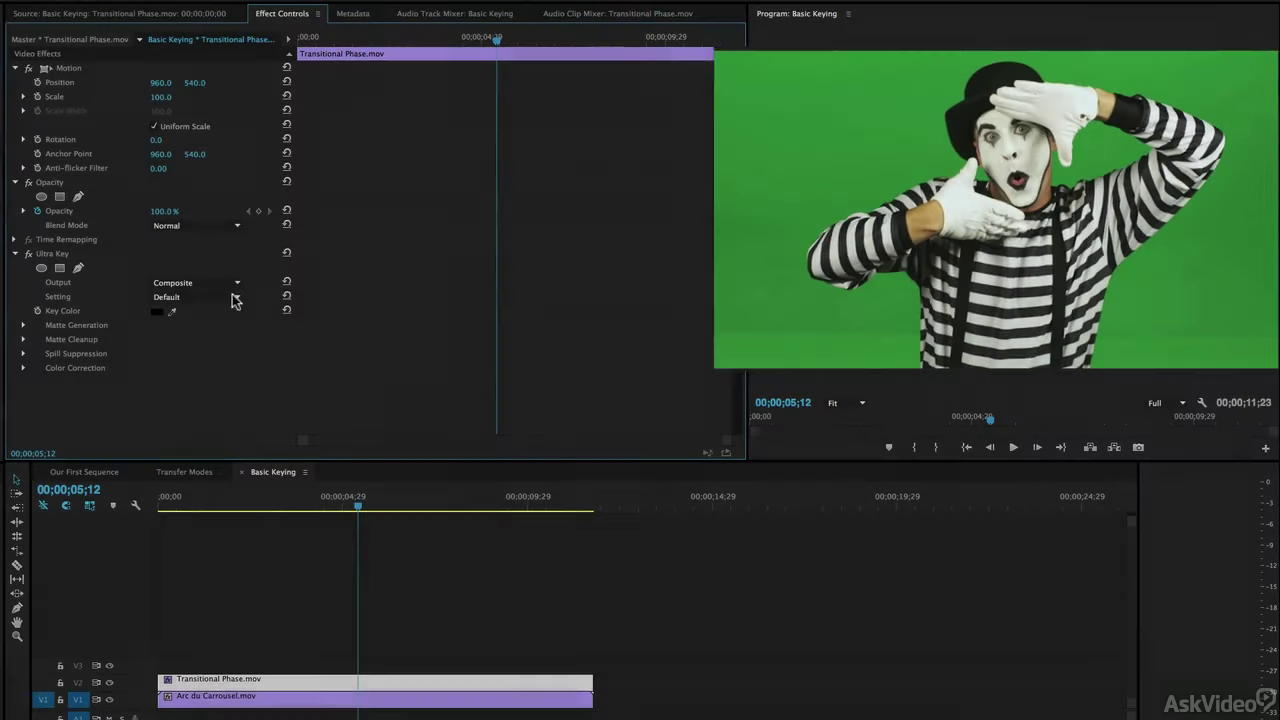
left_click_drag(174, 308, 815, 266)
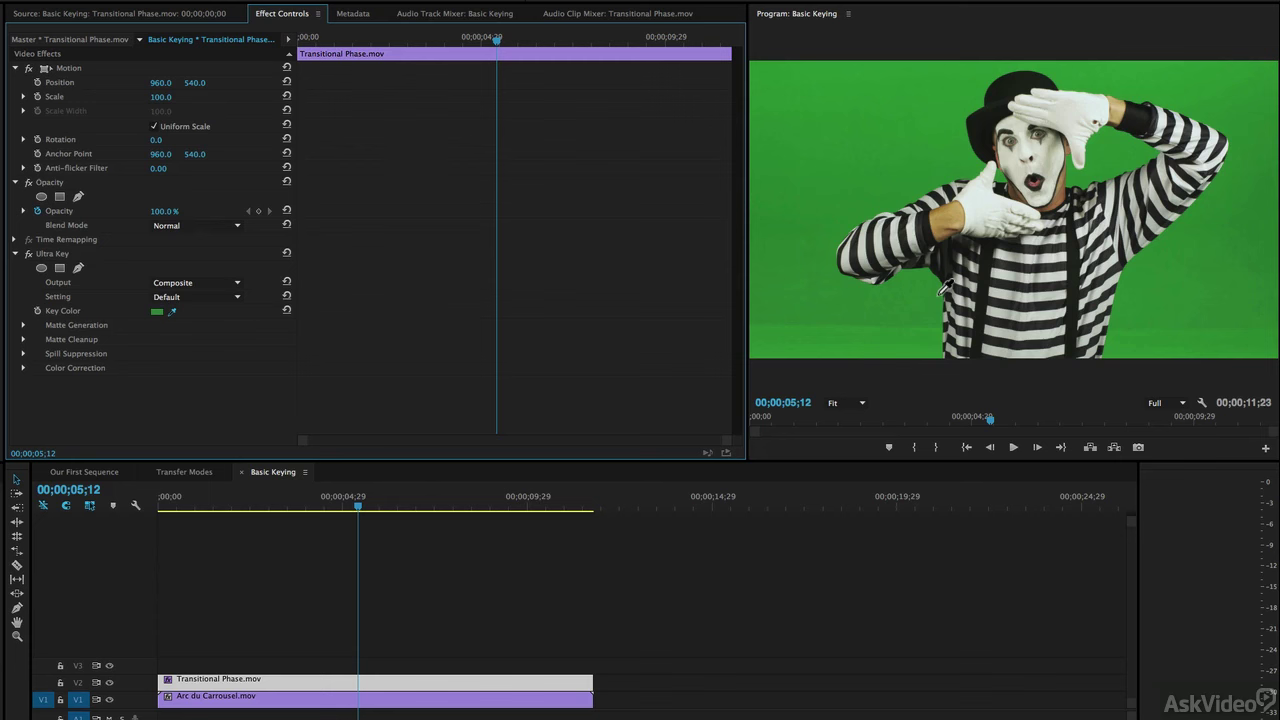
left_click(815, 289)
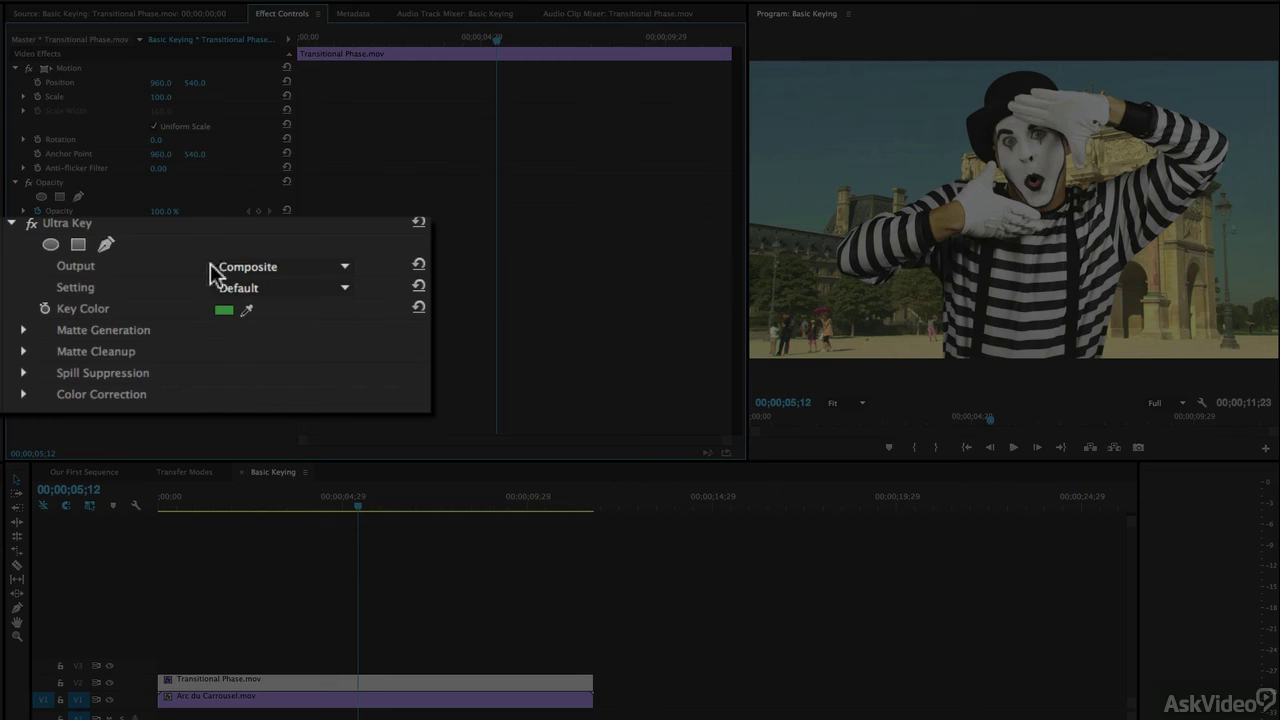
Set Ultra Key Output to Alpha Channel and view the matte at 100% zoom.
left_click(346, 265)
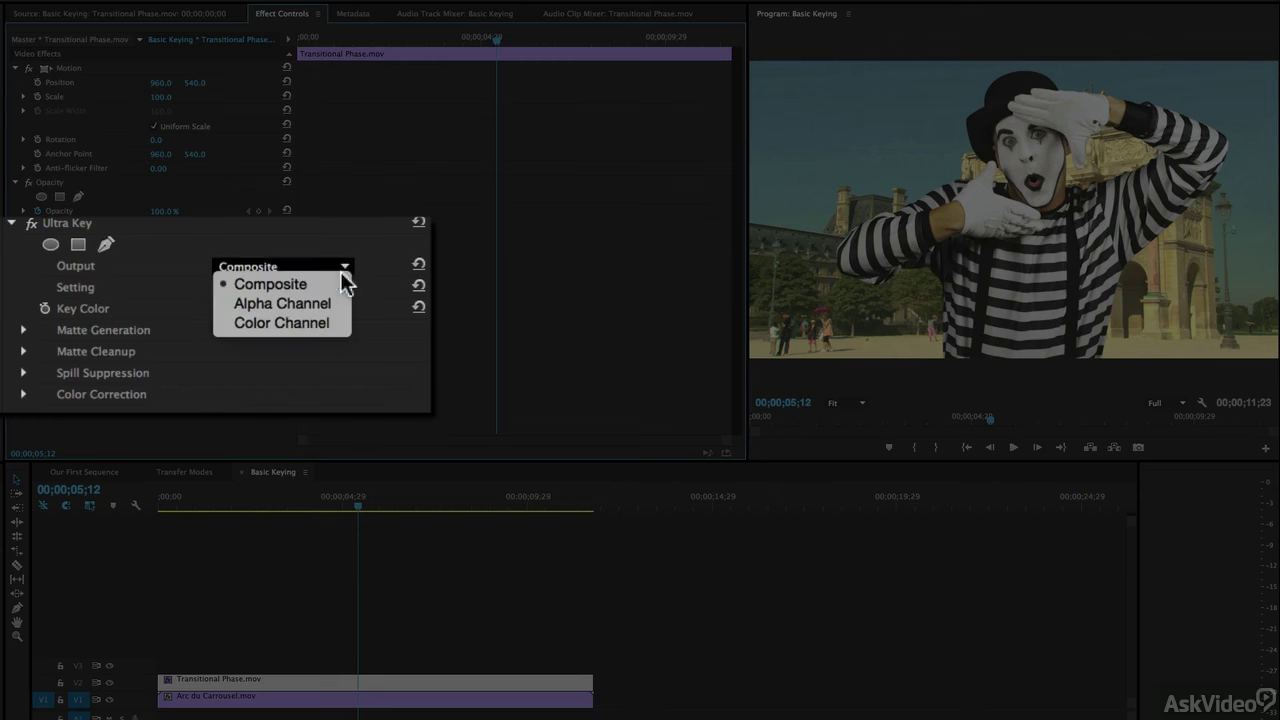
left_click(329, 297)
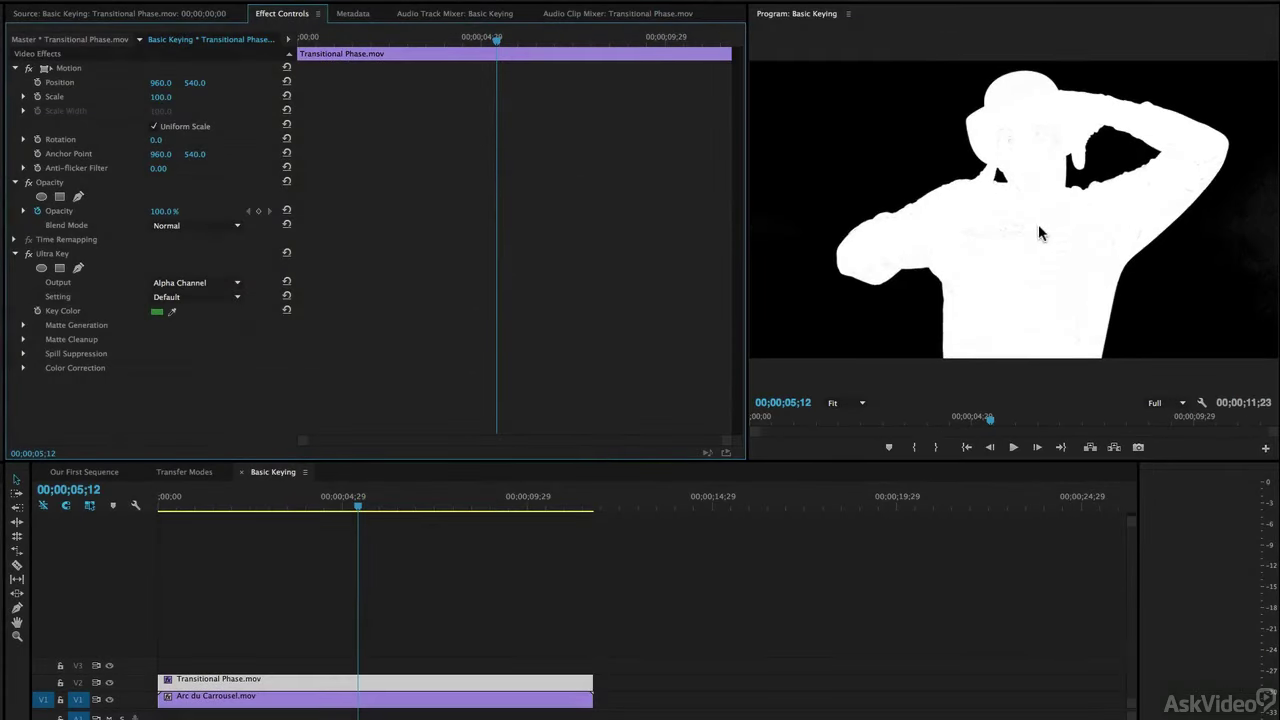
left_click(847, 403)
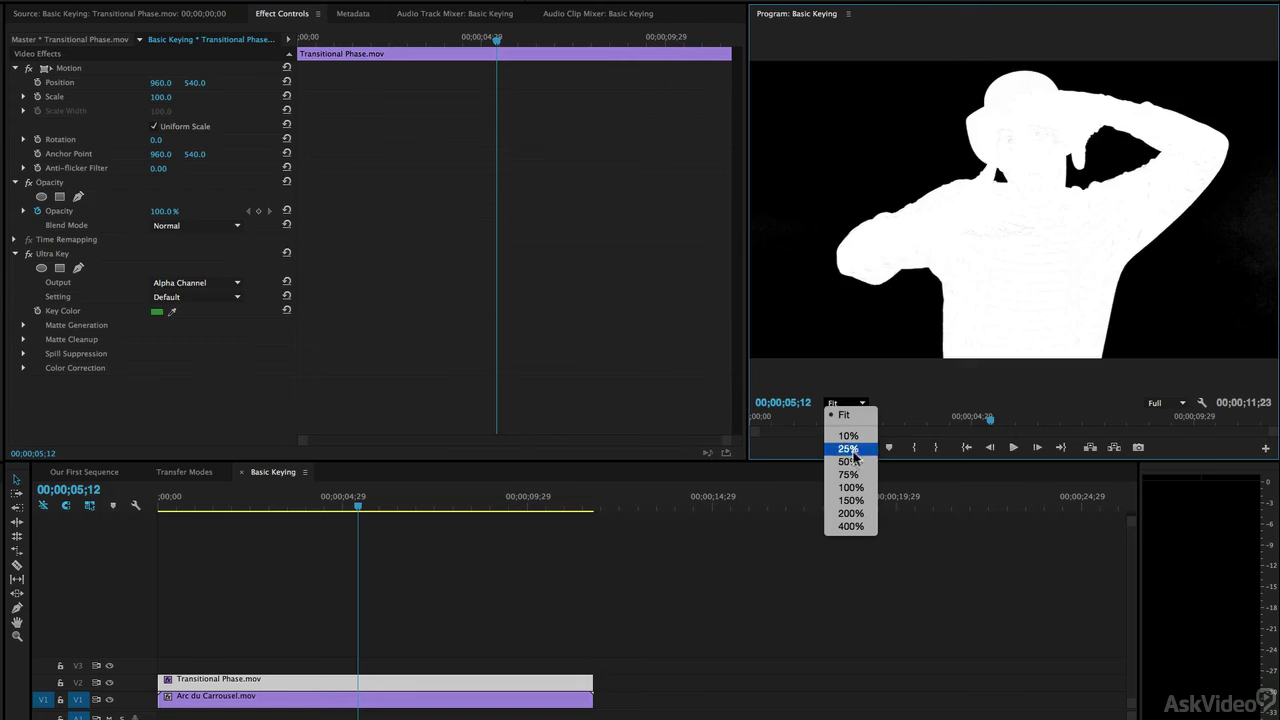
left_click(851, 487)
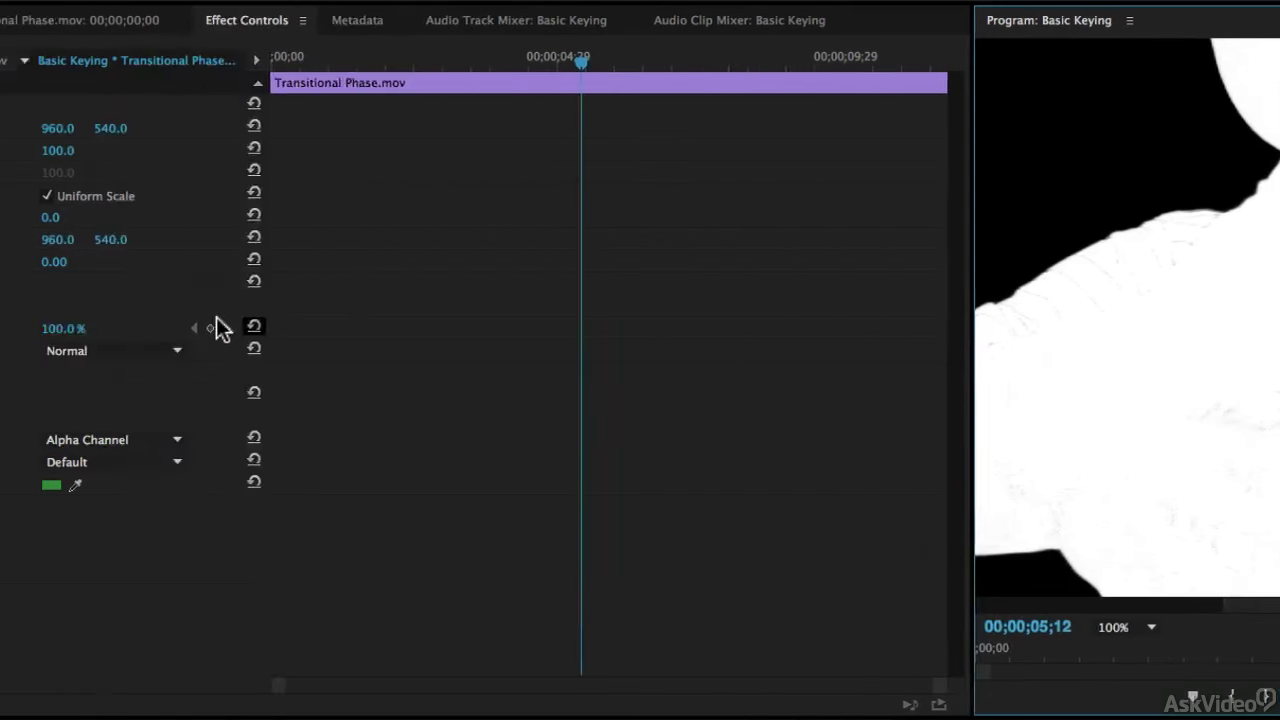
Toggle Ultra Key Output to Composite, then back to Alpha Channel.
left_click(297, 439)
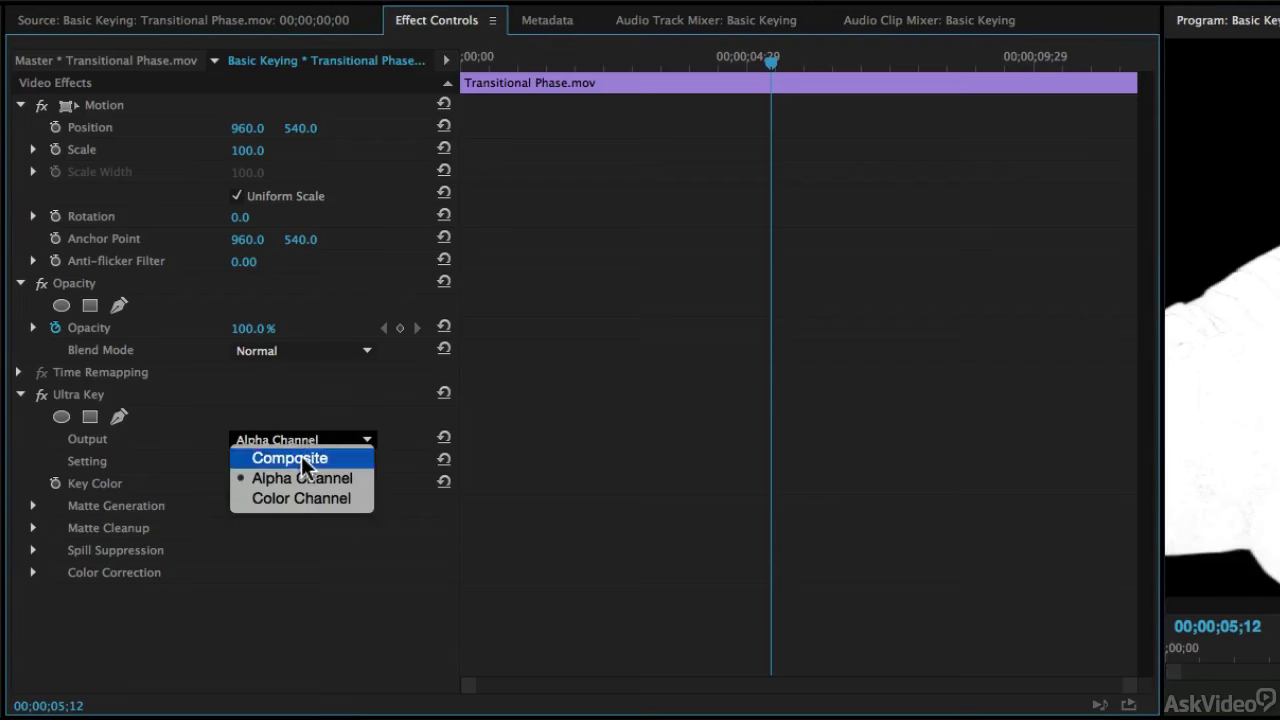
left_click(301, 456)
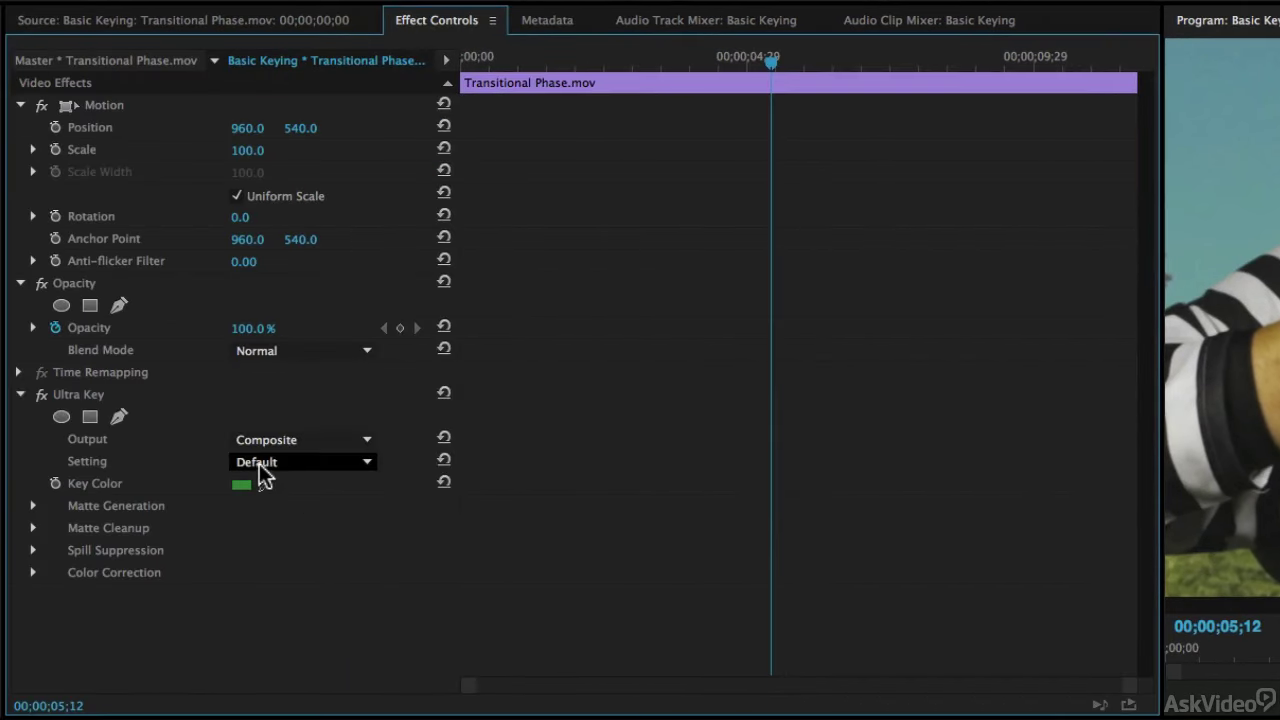
left_click(268, 441)
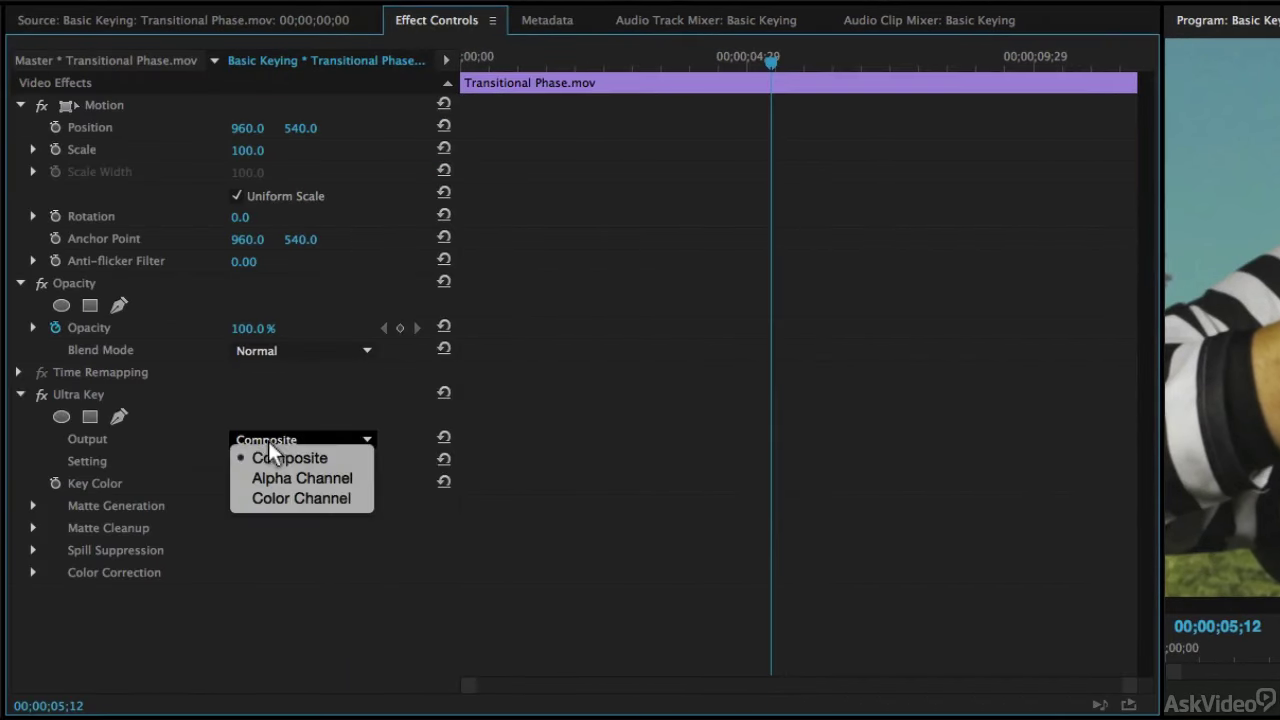
left_click(282, 478)
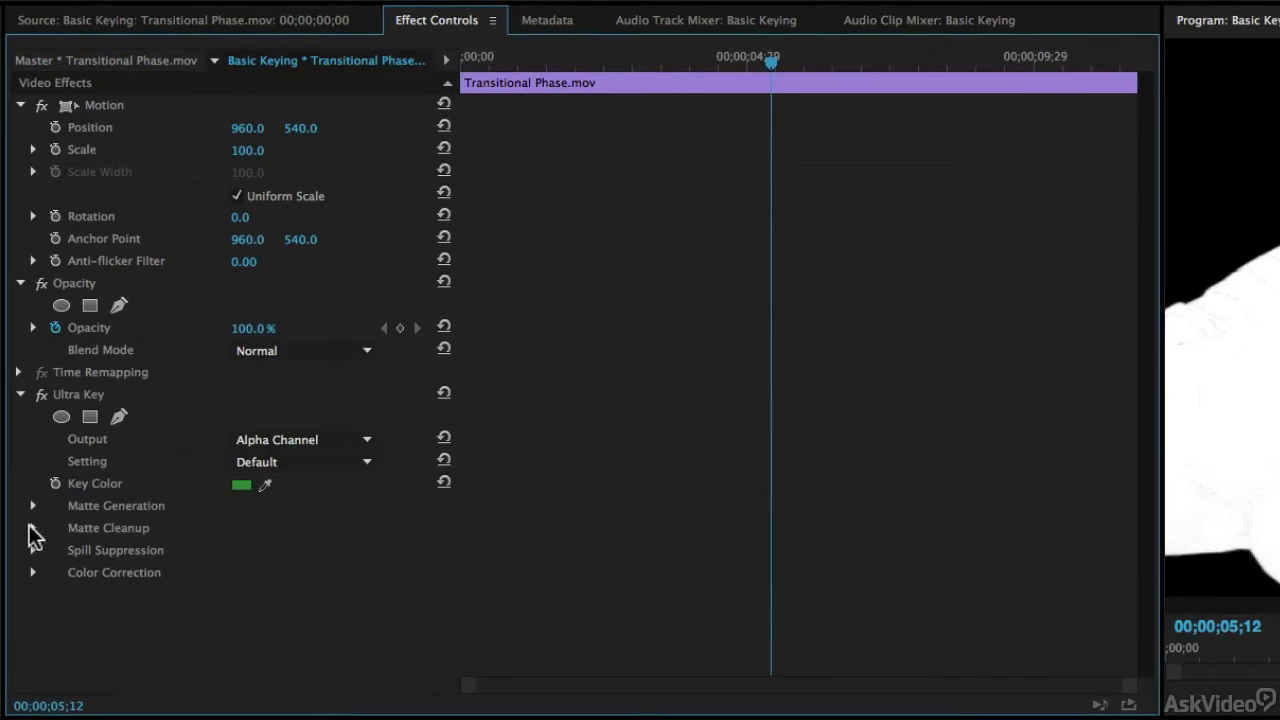
Expand Matte Cleanup and raise Contrast to 36.0.
left_click(31, 528)
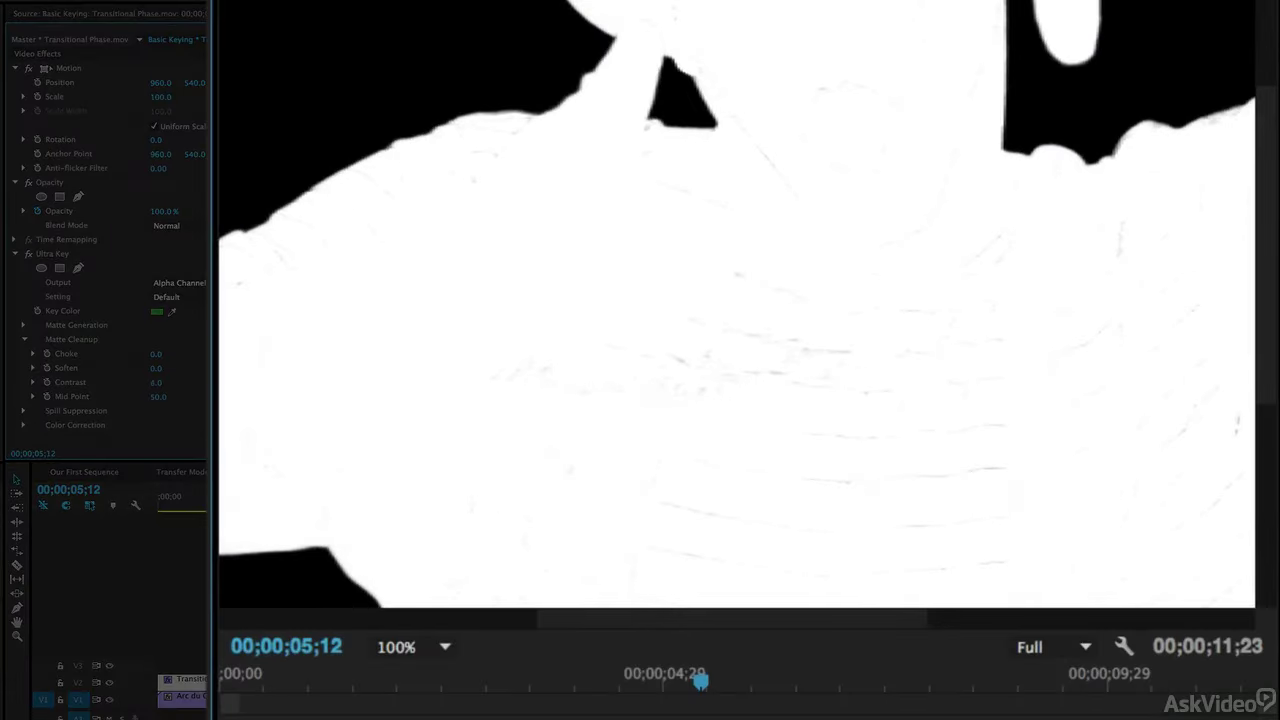
left_click_drag(156, 382, 160, 382)
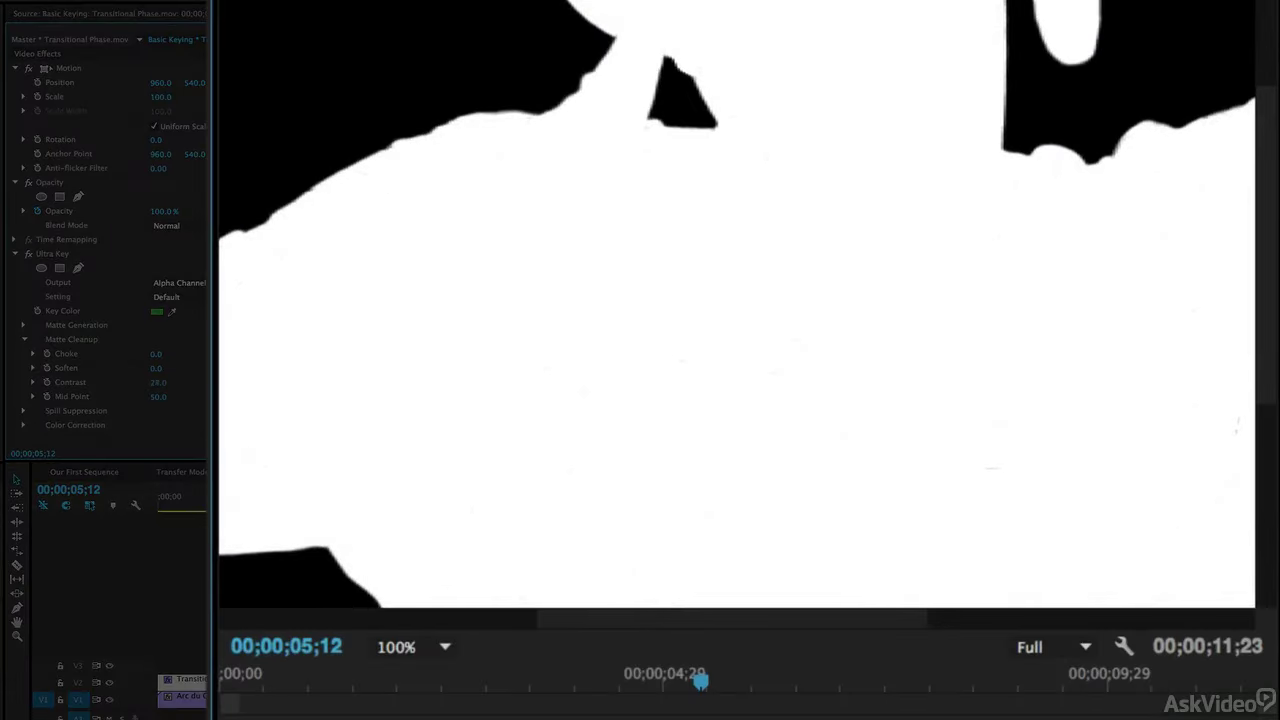
left_click_drag(160, 382, 689, 388)
Set the Program monitor zoom to Fit and switch Ultra Key Output back to Composite.
left_click(421, 645)
left_click(419, 686)
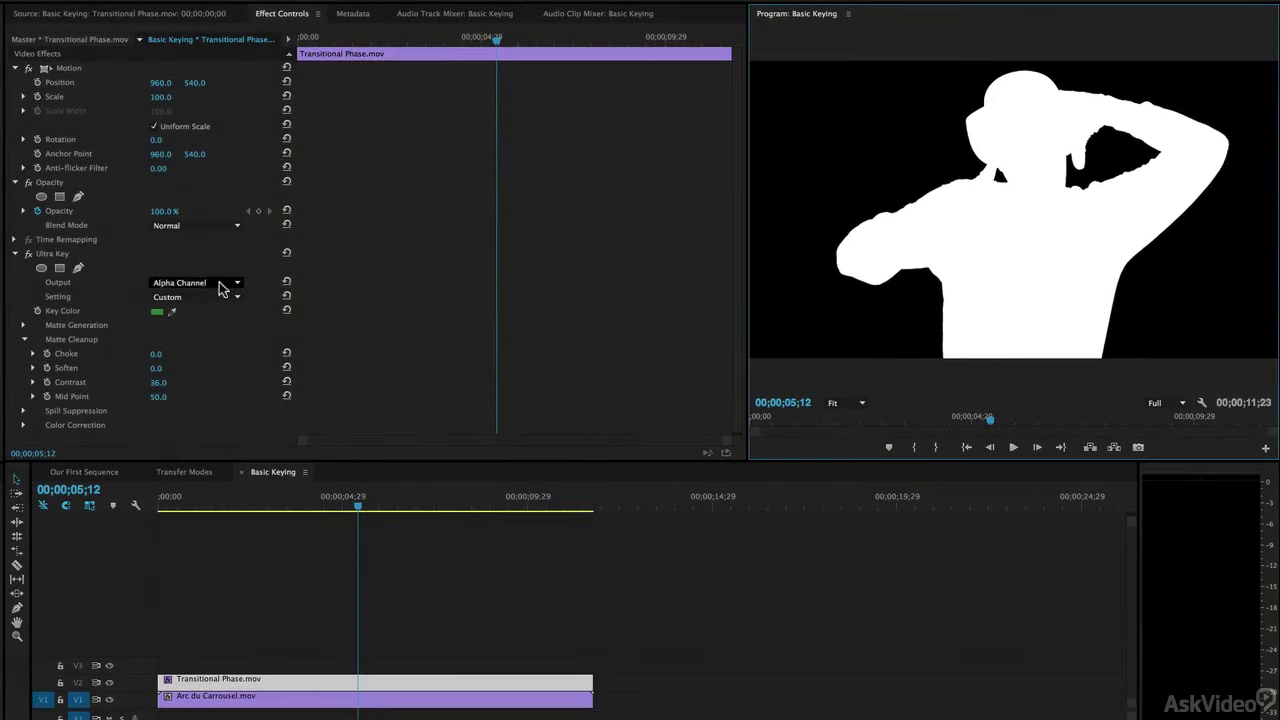
left_click(195, 284)
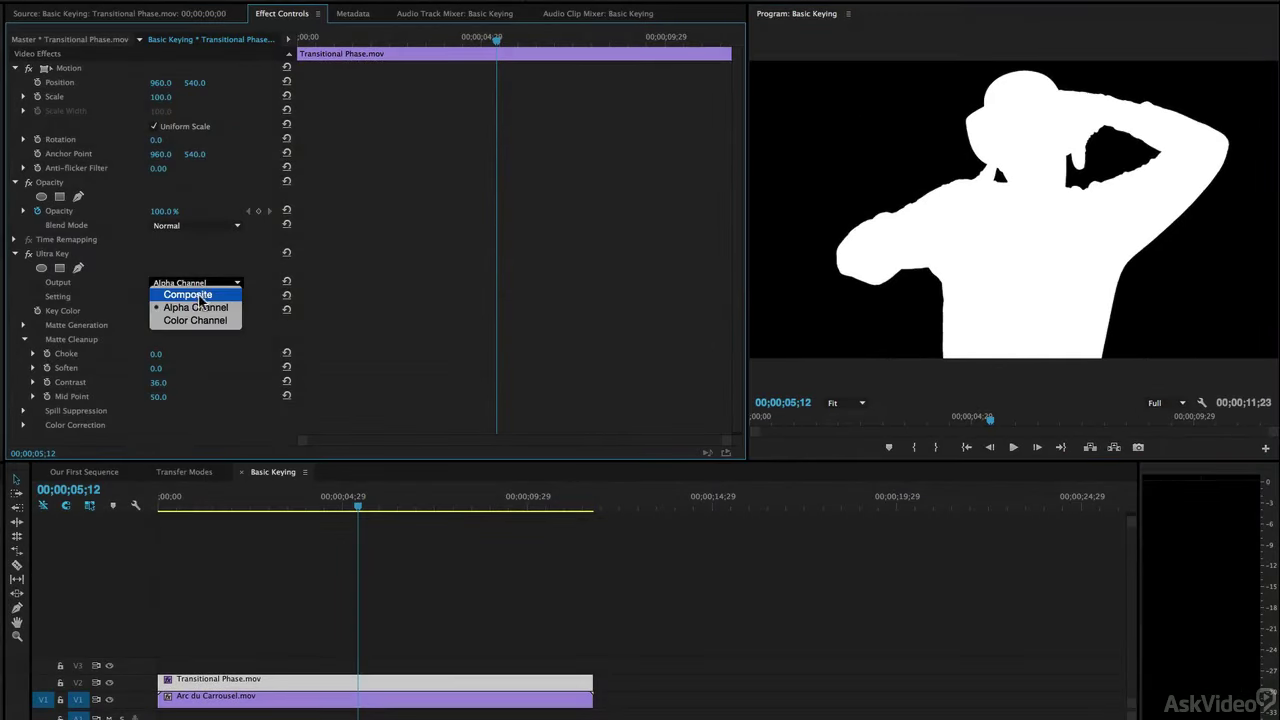
left_click(199, 296)
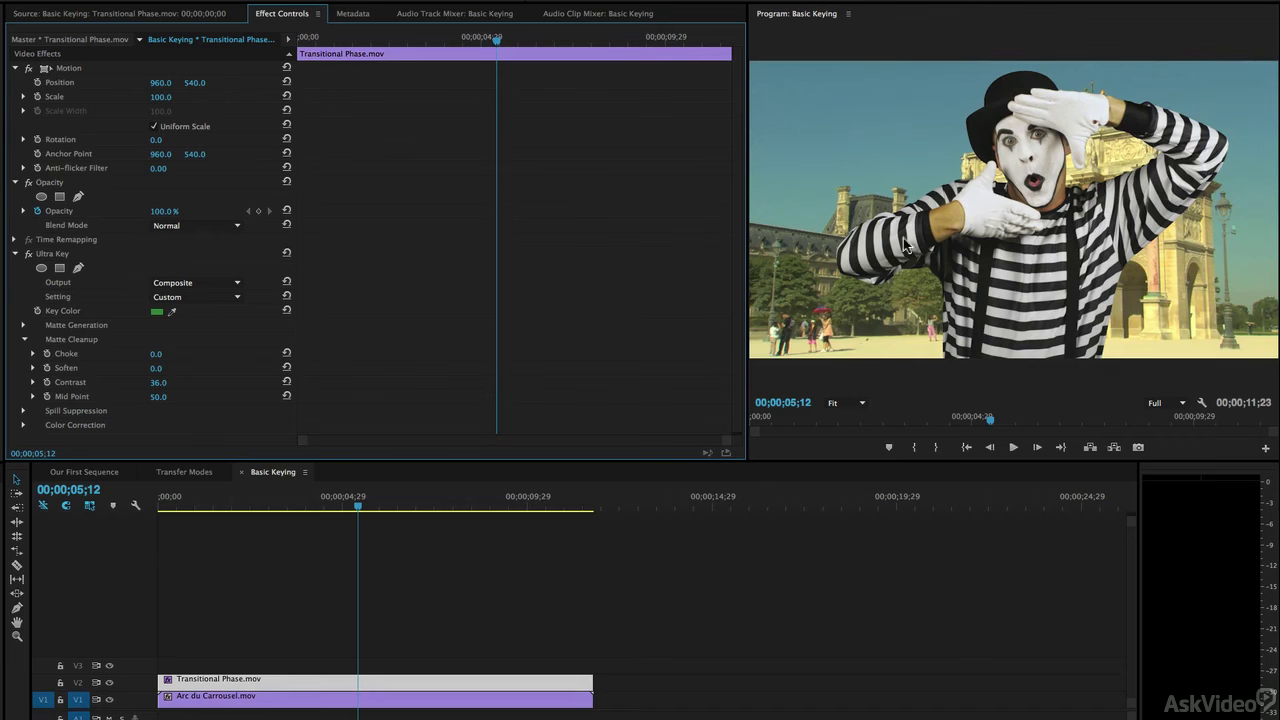
Expand Ultra Key's Color Correction and set Hue to -12.
left_click(36, 447)
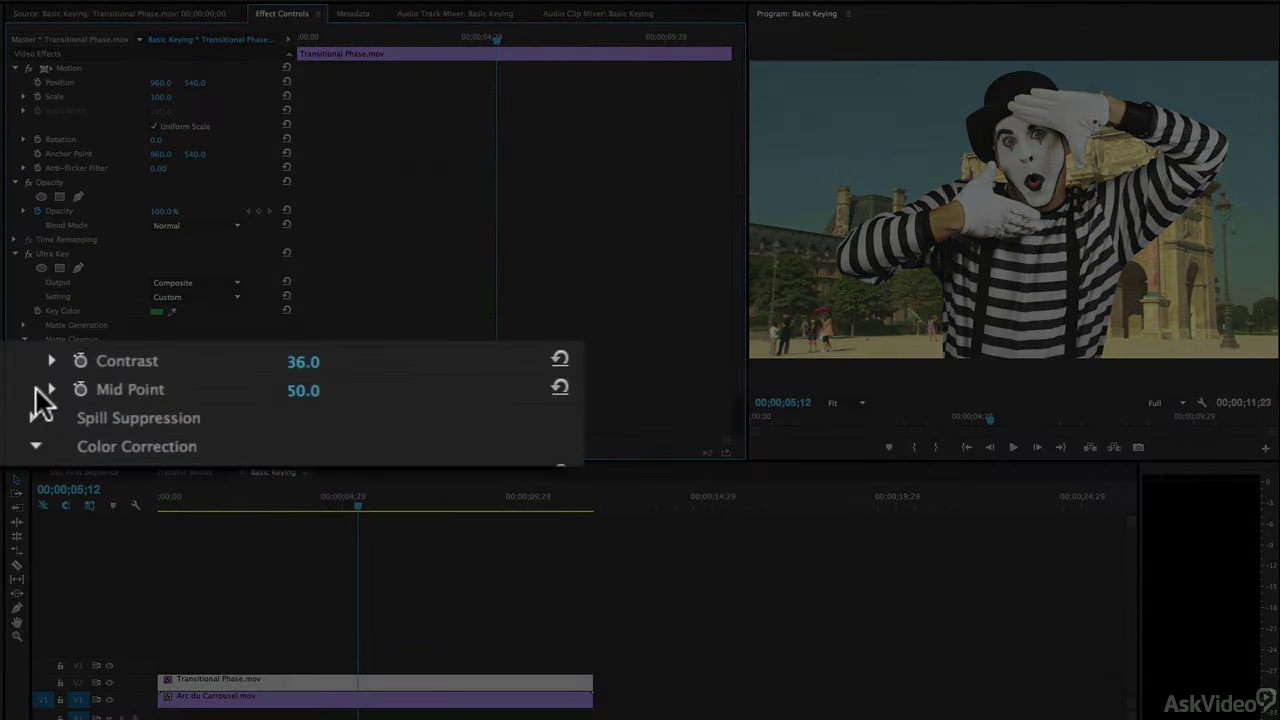
scroll(40, 390, "down", 1)
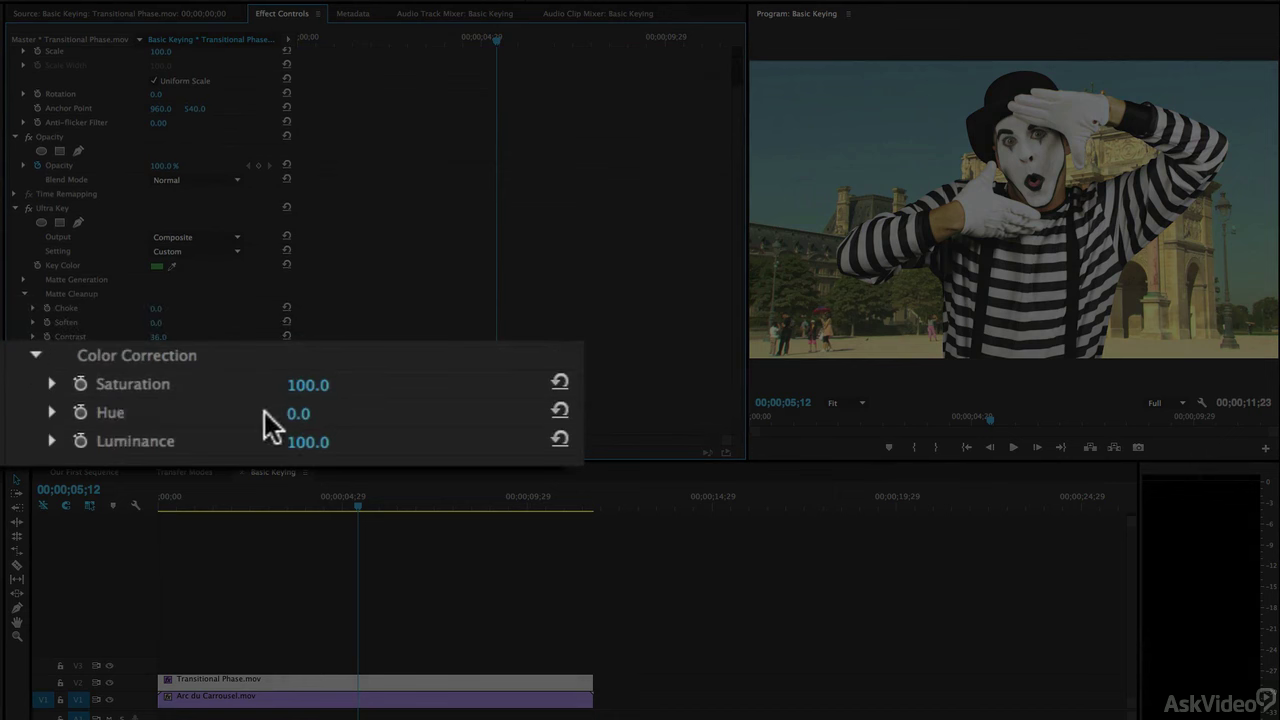
left_click(300, 413)
type("-")
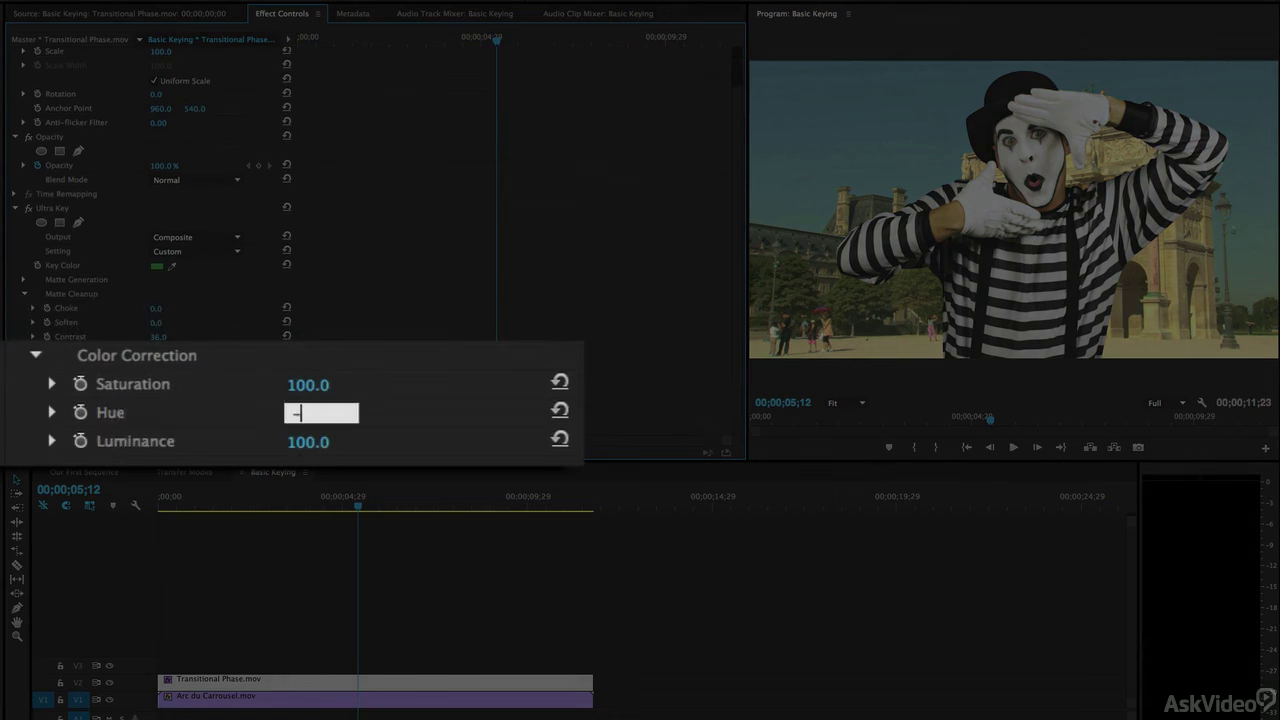
type("12")
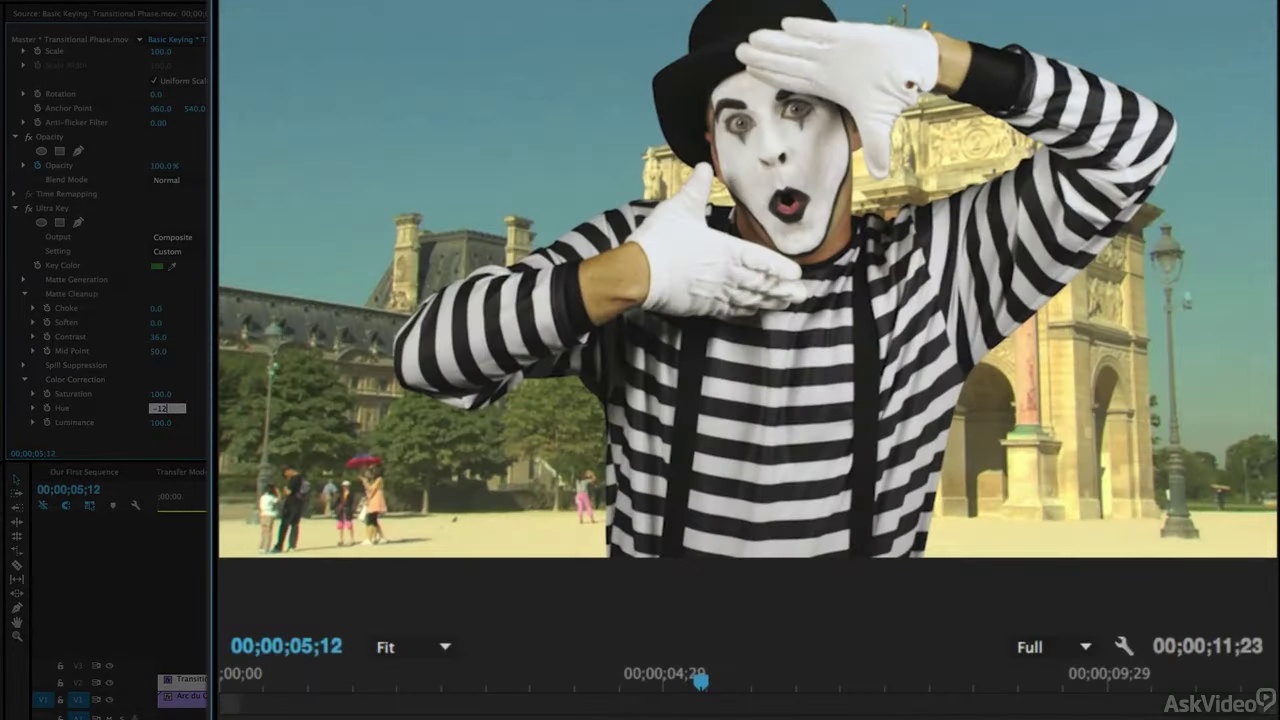
key("Return")
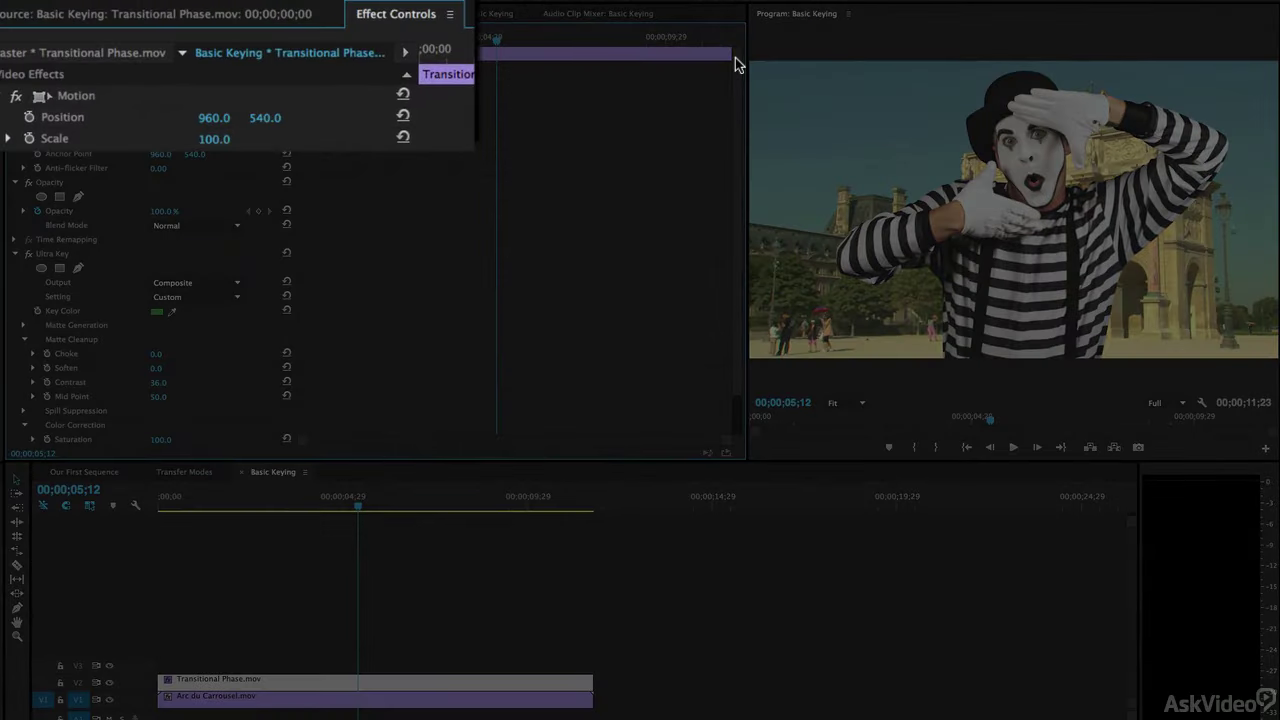
Scale the mime clip to 75 and drag it lower-left to position 540.5, 687.9.
left_click(215, 139)
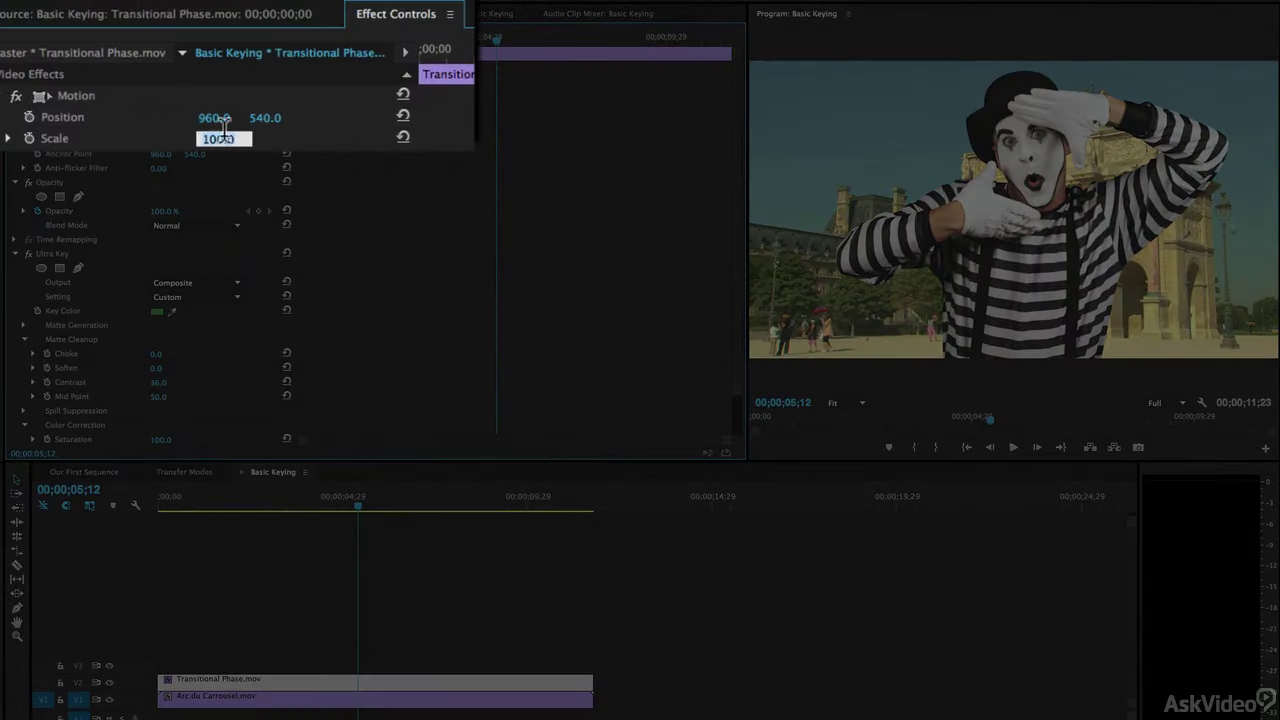
type("75")
key("Return")
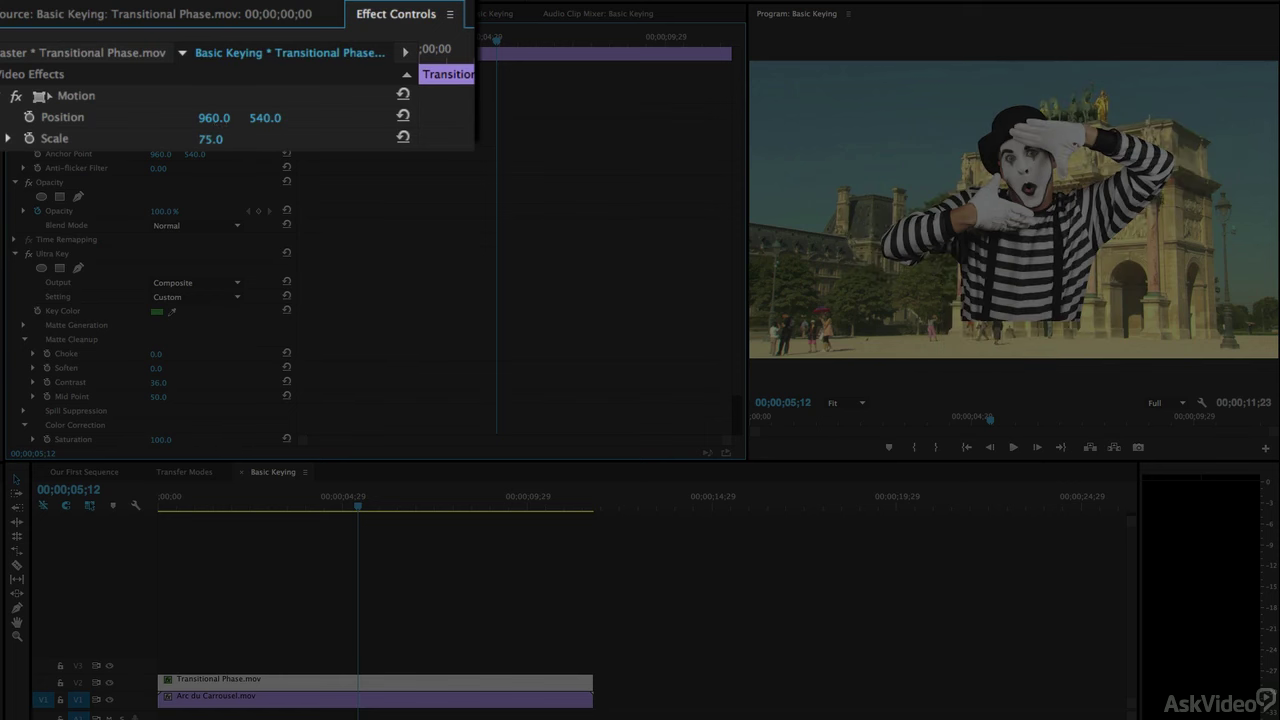
left_click(72, 97)
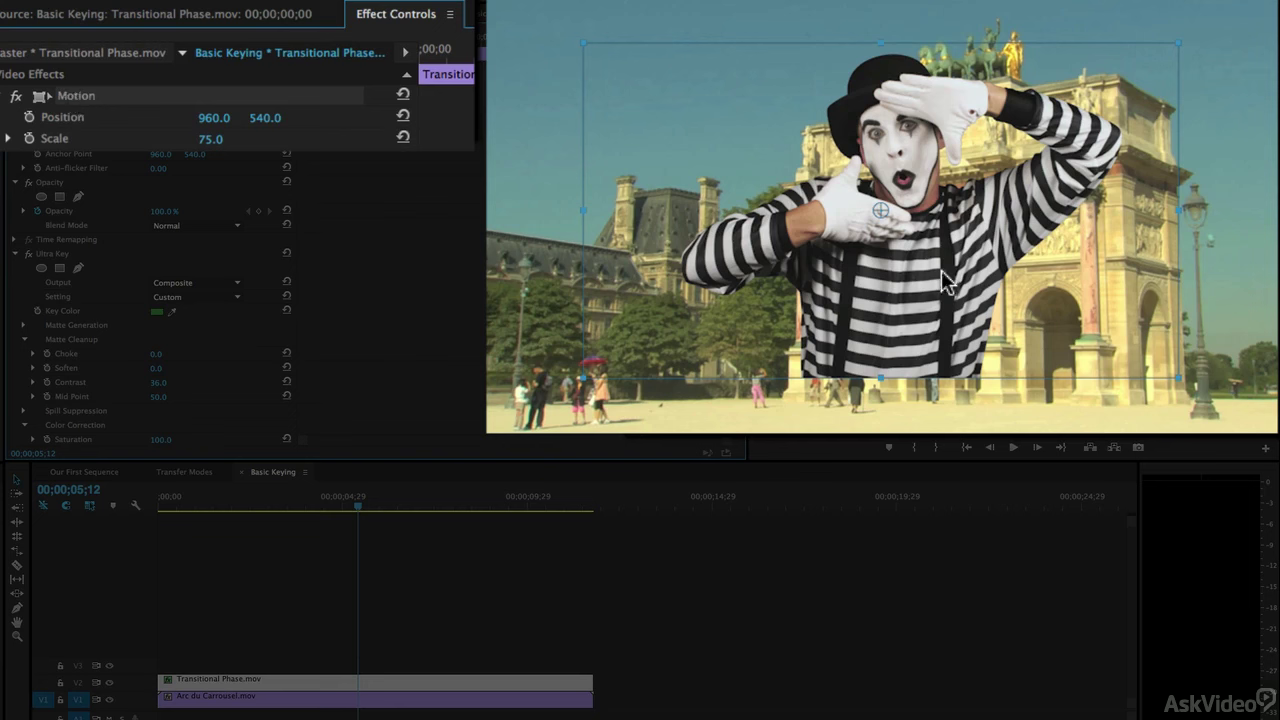
left_click_drag(941, 263, 772, 330)
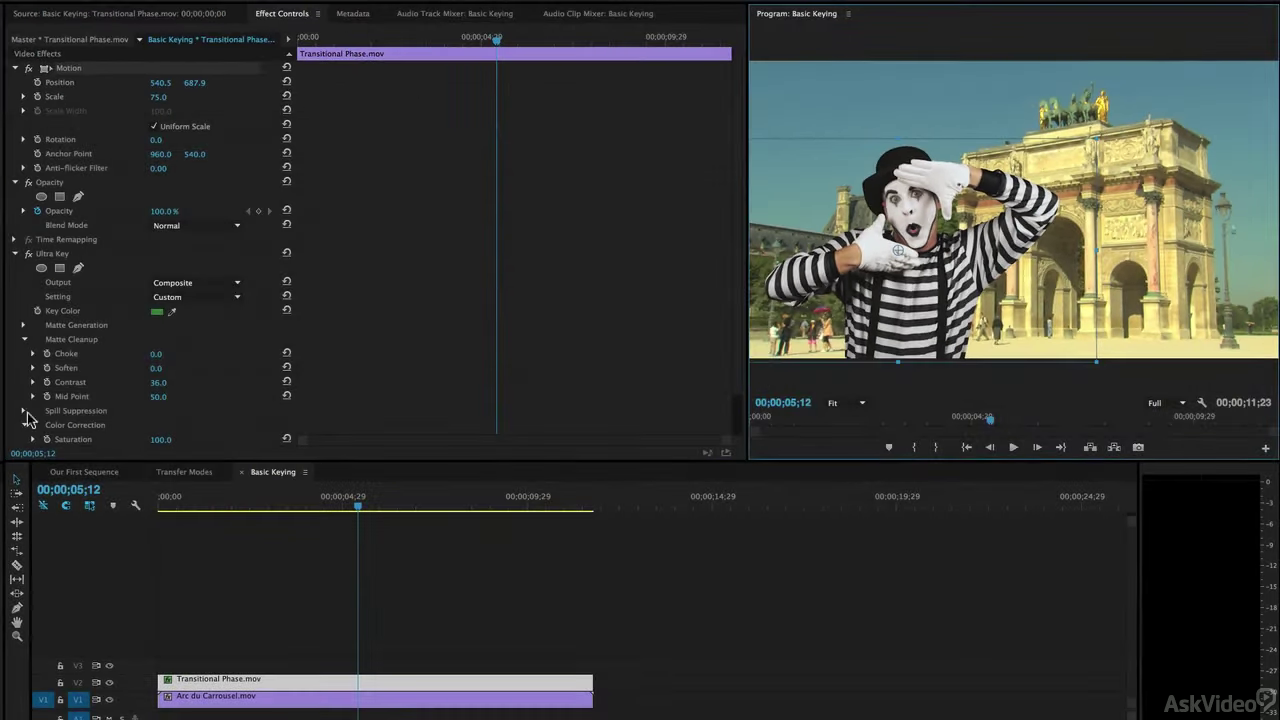
Move the playhead to the sequence start and play the composite through to its end.
left_click(163, 503)
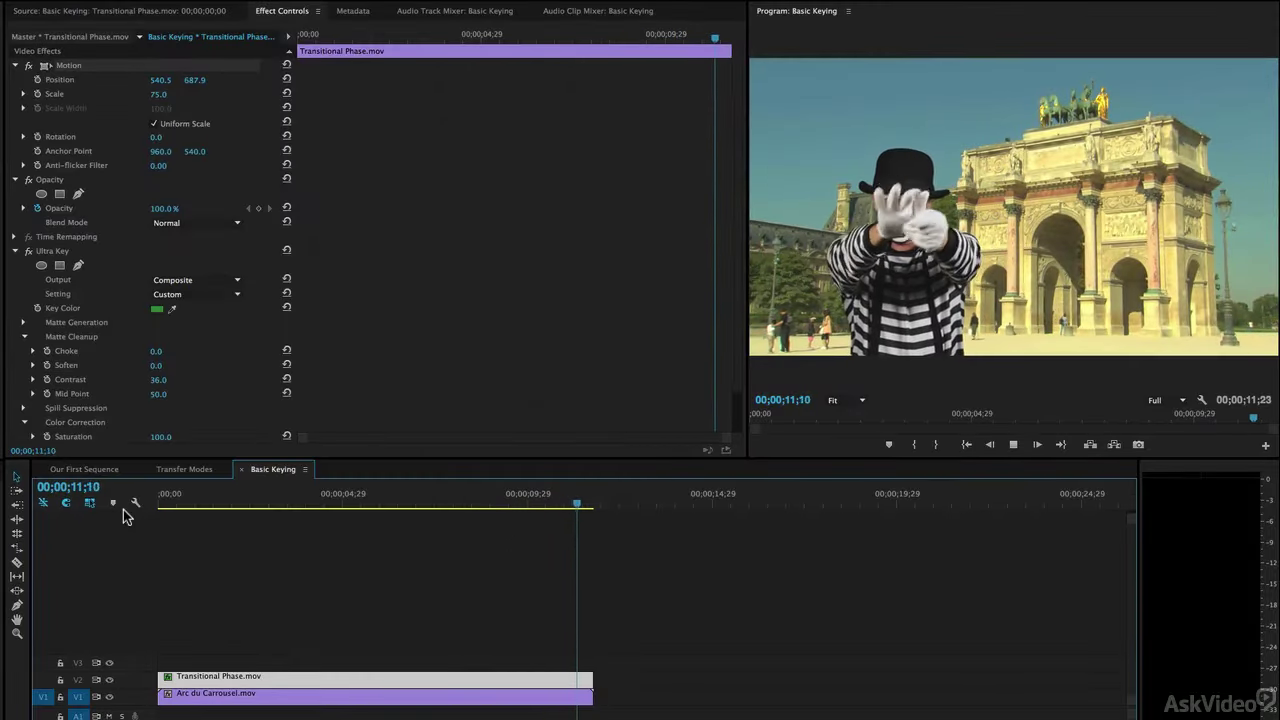
key("space")
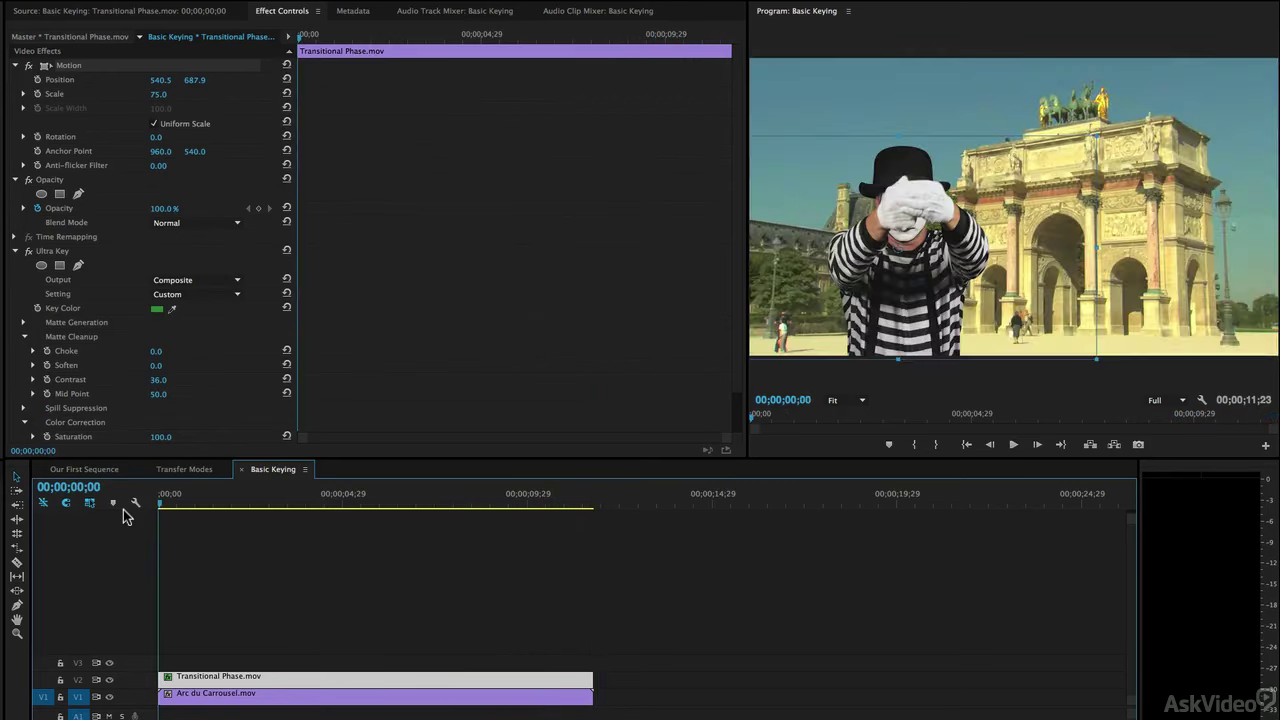